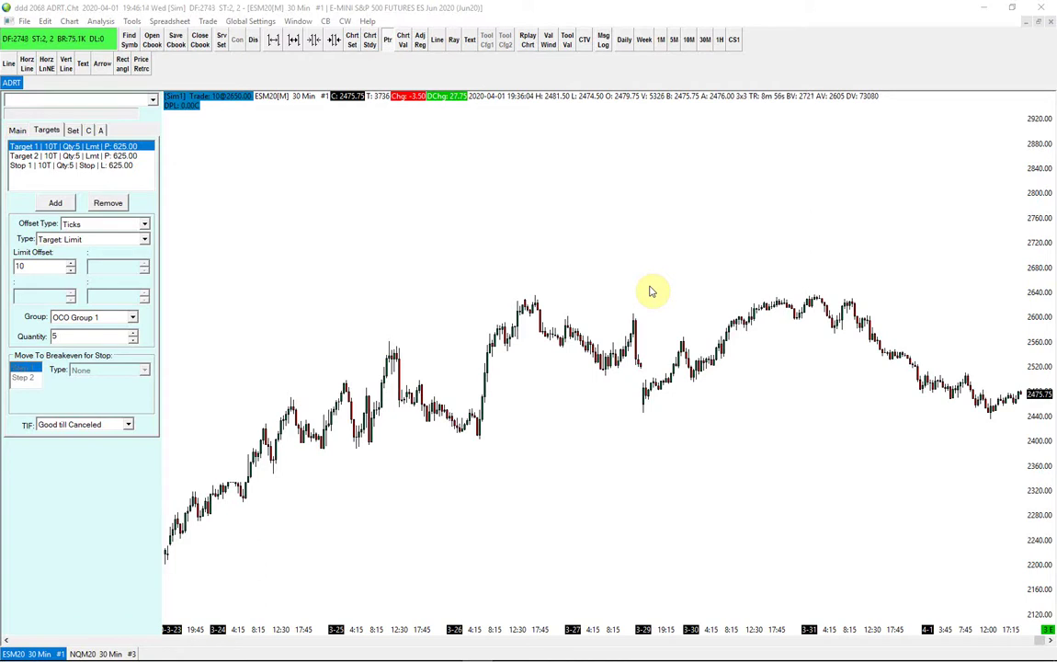
Clear the existing targets and stop from the attached Targets list.
left_click(109, 203)
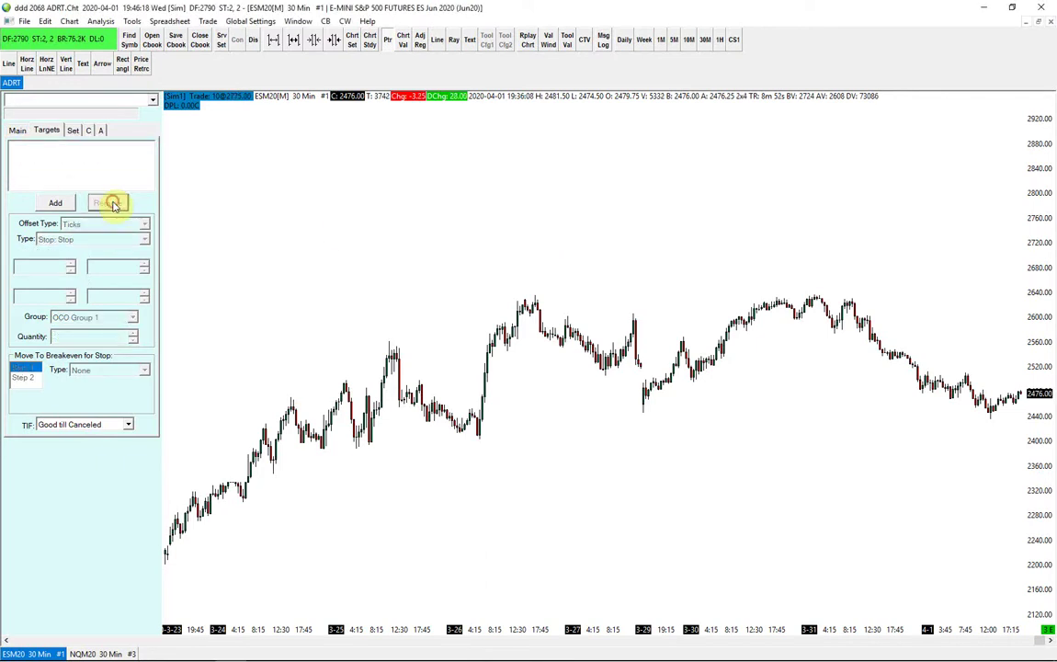
left_click(18, 130)
left_click(47, 131)
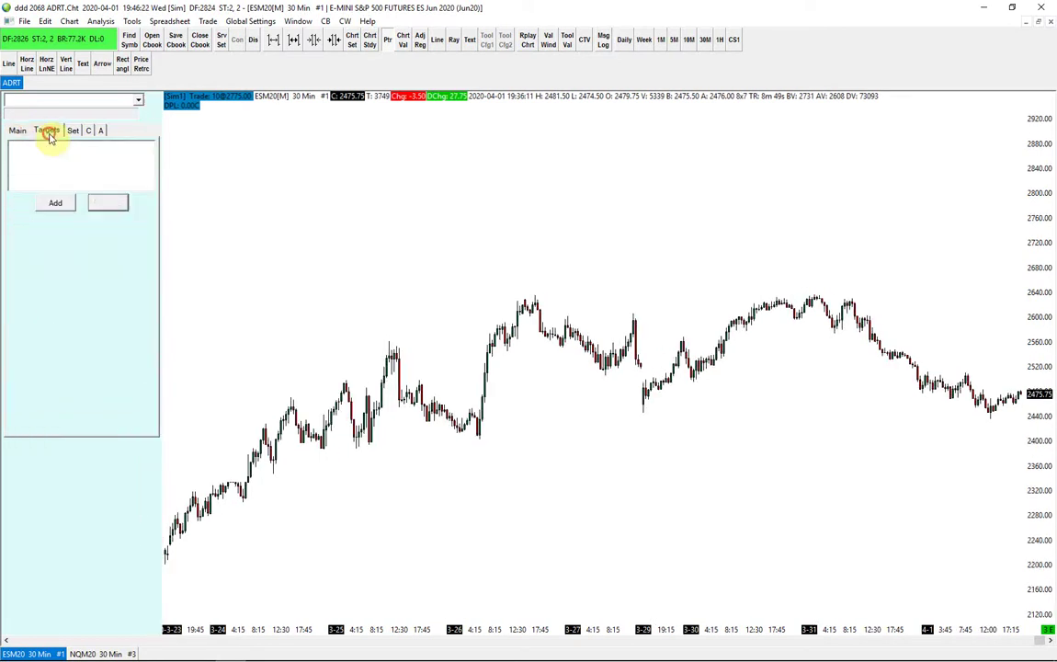
left_click(18, 131)
left_click(50, 131)
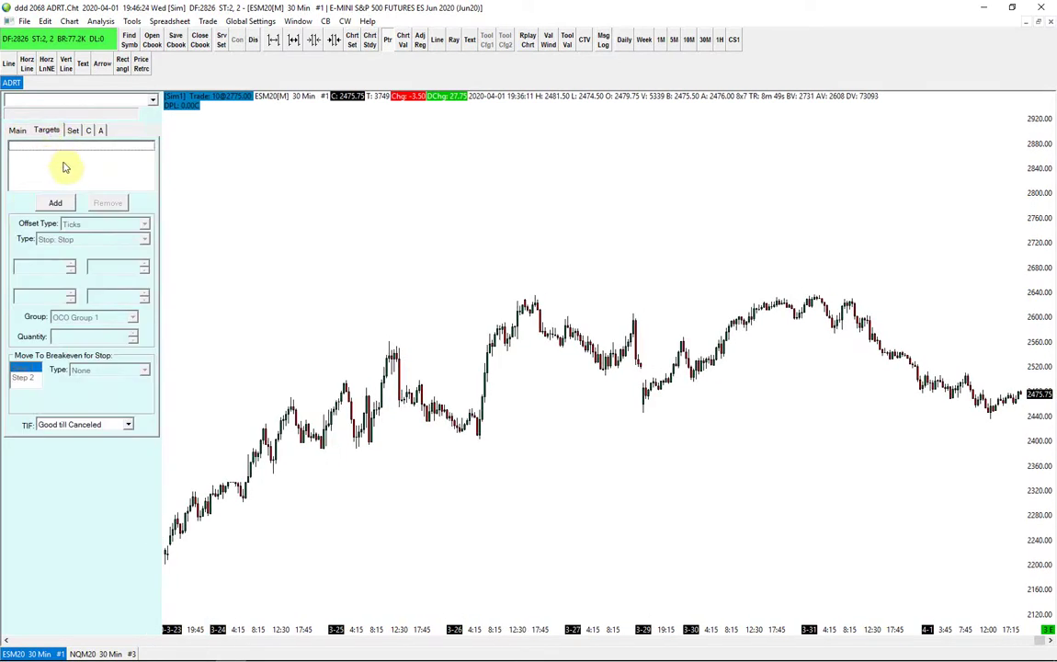
left_click(18, 130)
left_click(50, 130)
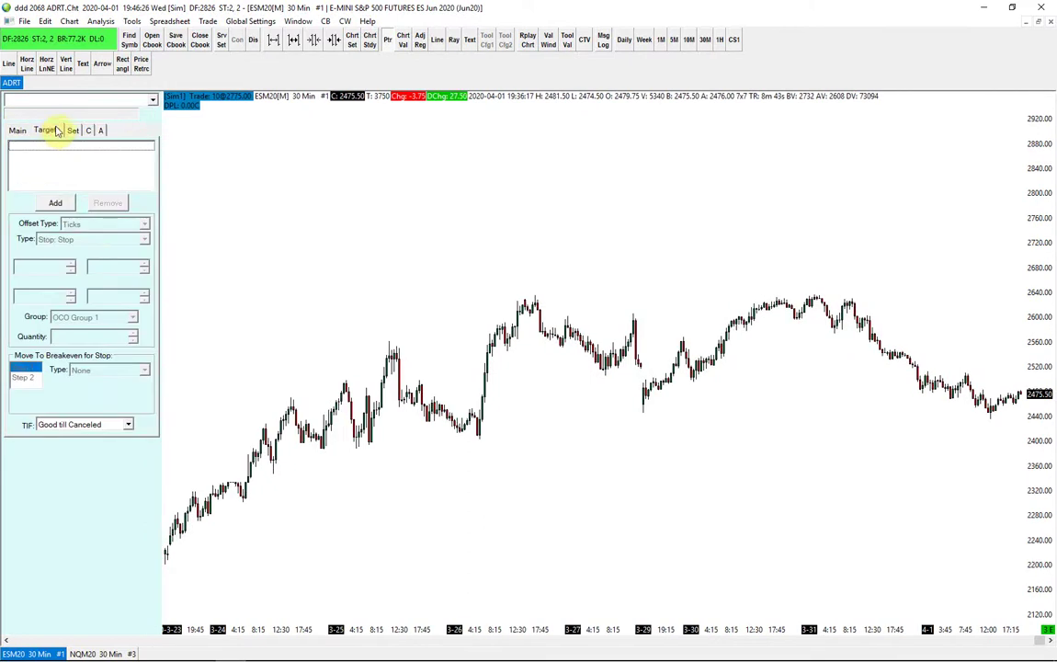
Add Target 1, Stop 1 and Target 2, each 5 contracts at 10 ticks.
left_click(57, 203)
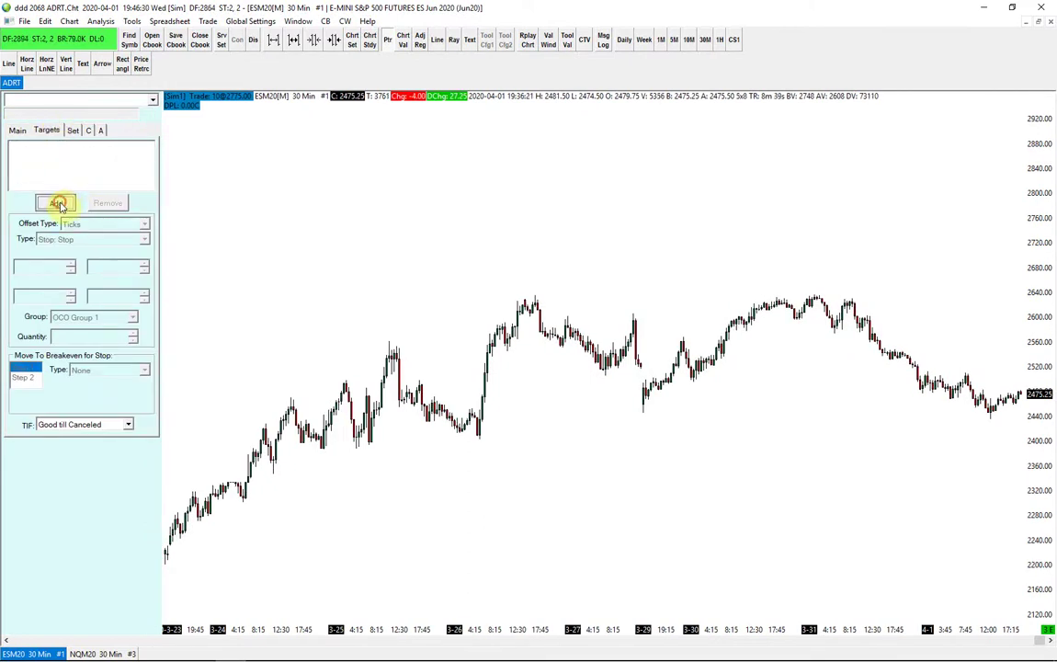
left_click(57, 203)
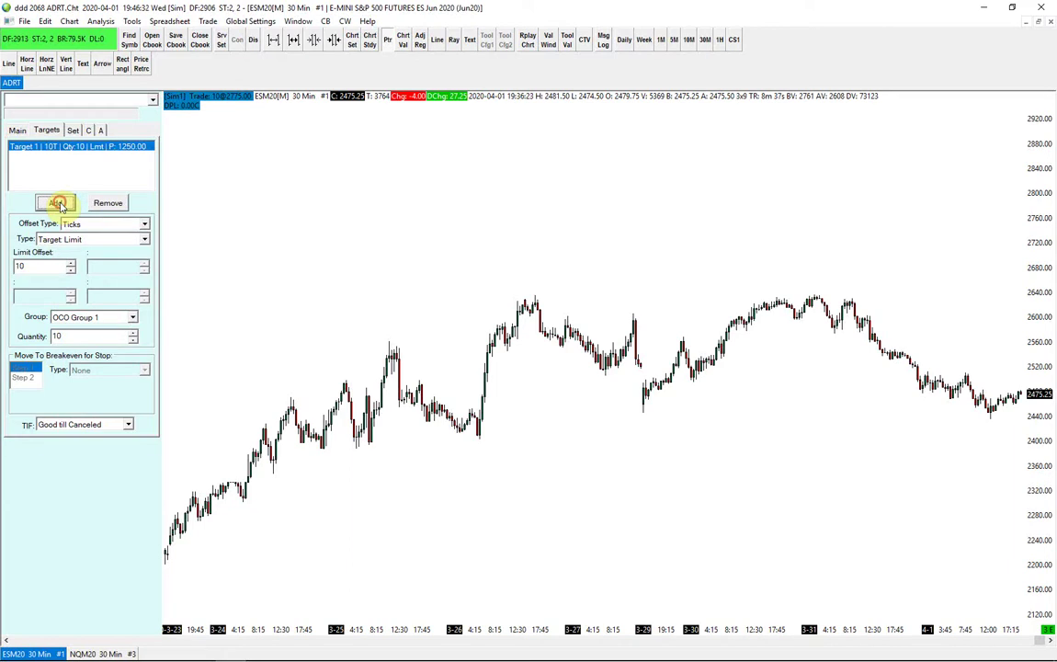
left_click(57, 204)
left_click(57, 203)
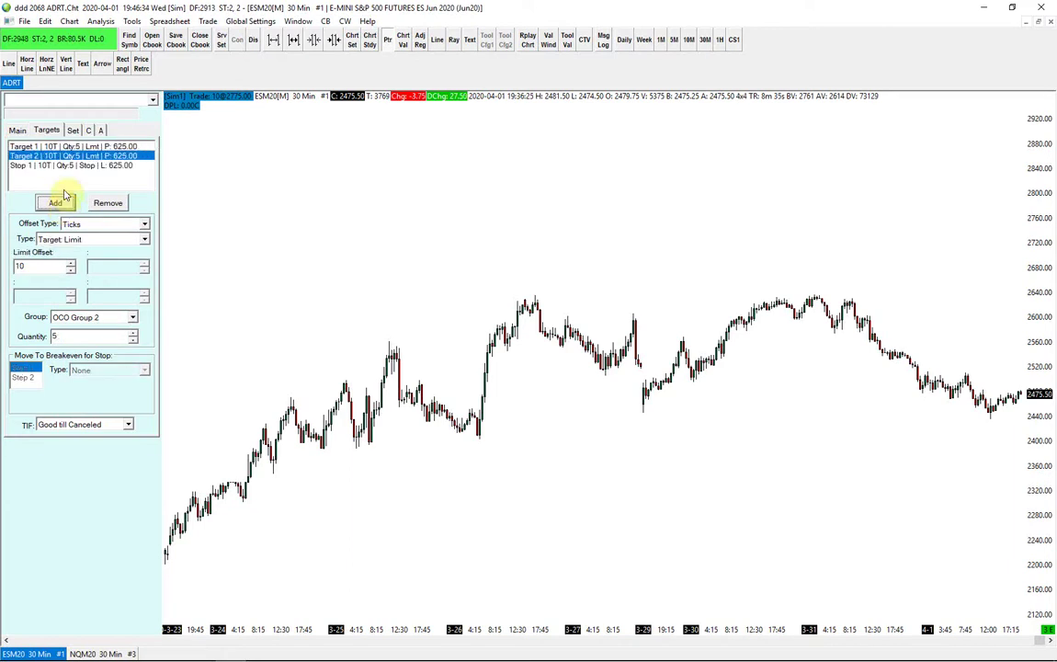
Check each new order and keep the offset type set to Ticks.
left_click(43, 148)
left_click(42, 155)
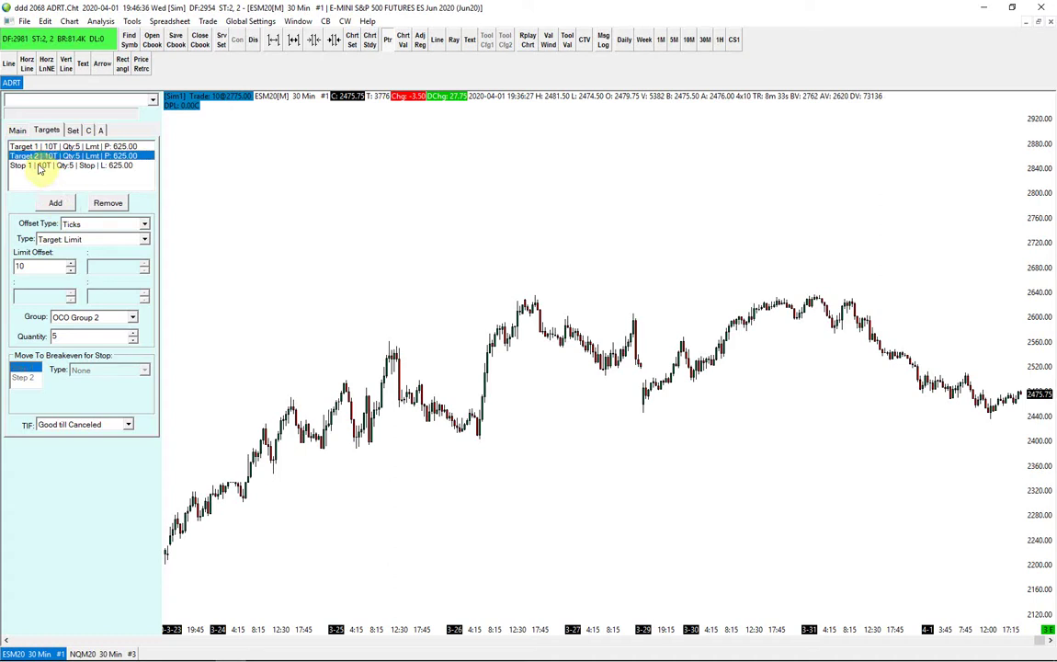
left_click(40, 164)
left_click(28, 146)
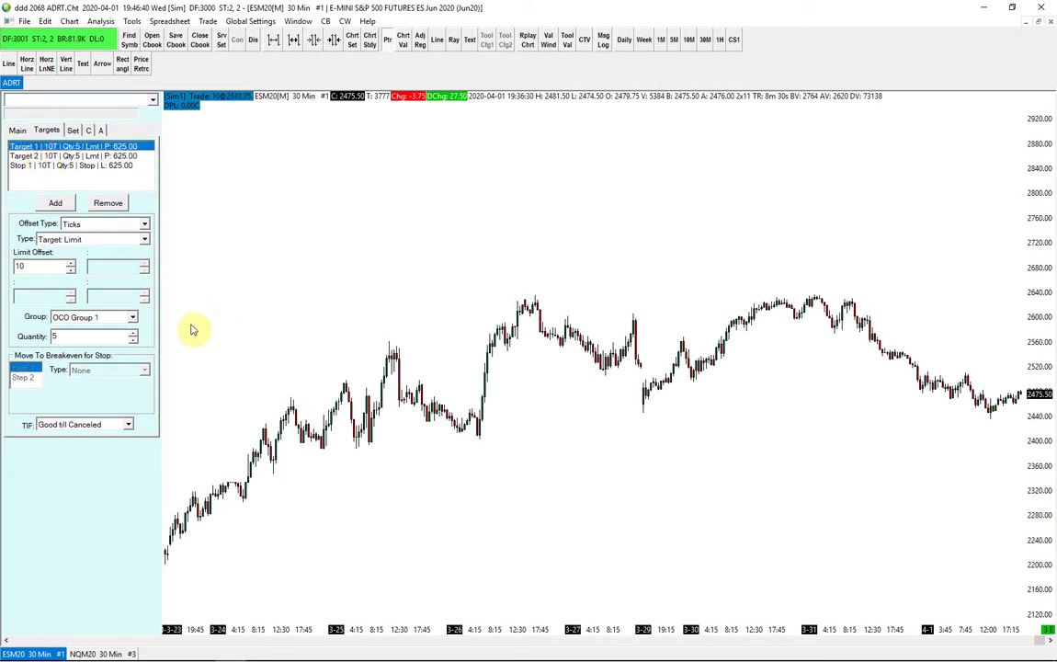
left_click(145, 224)
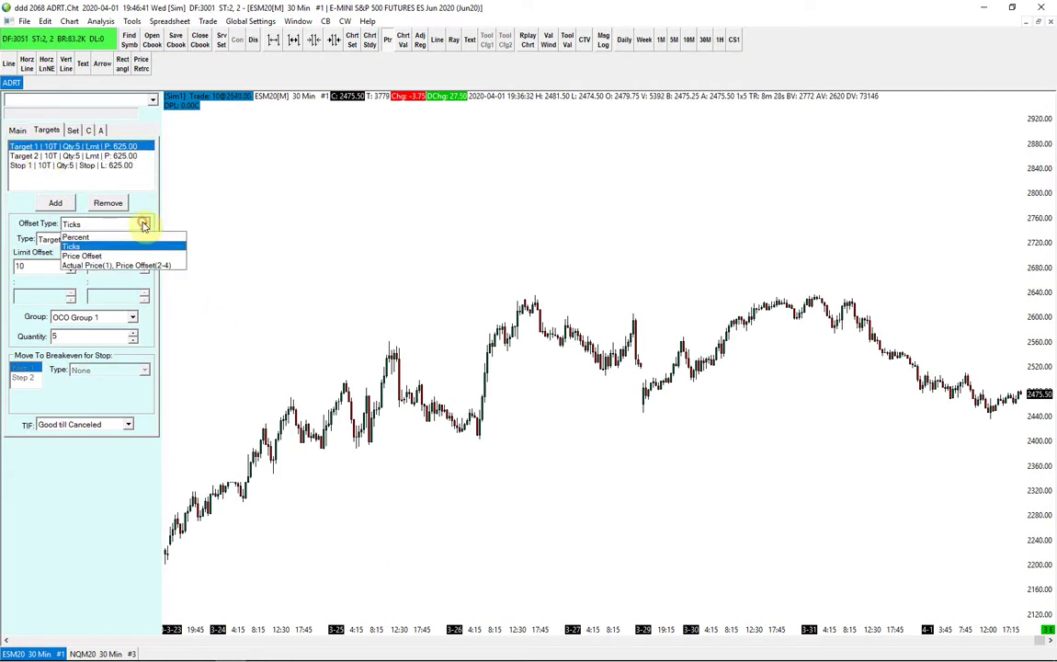
left_click(79, 246)
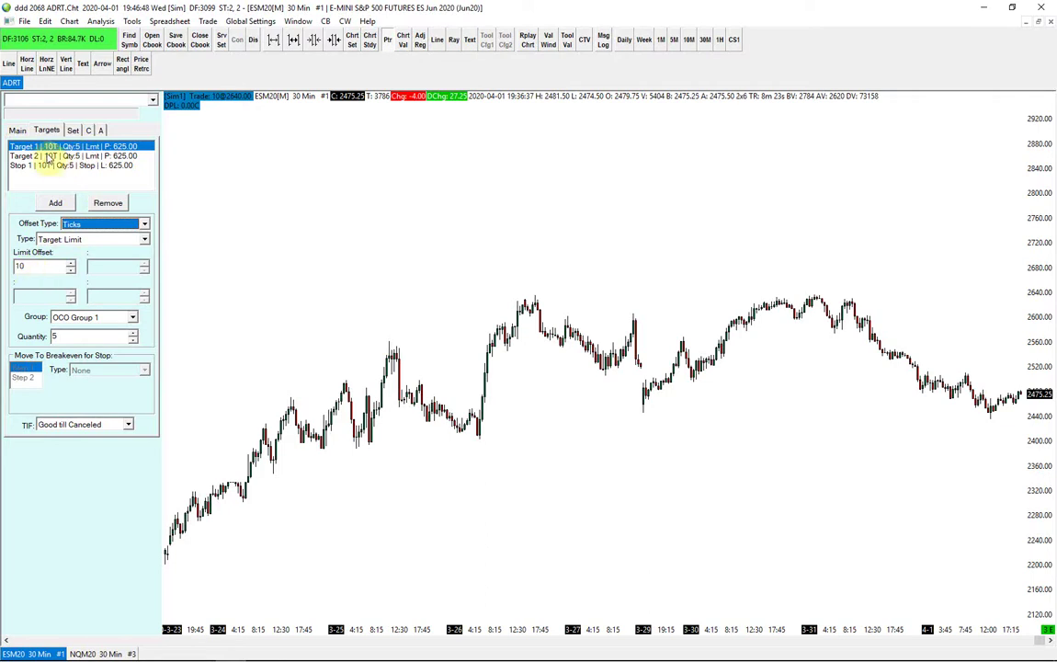
Set Target 2's limit offset to 30 ticks, leaving Target 1 at 10.
left_click(42, 156)
double_click(41, 266)
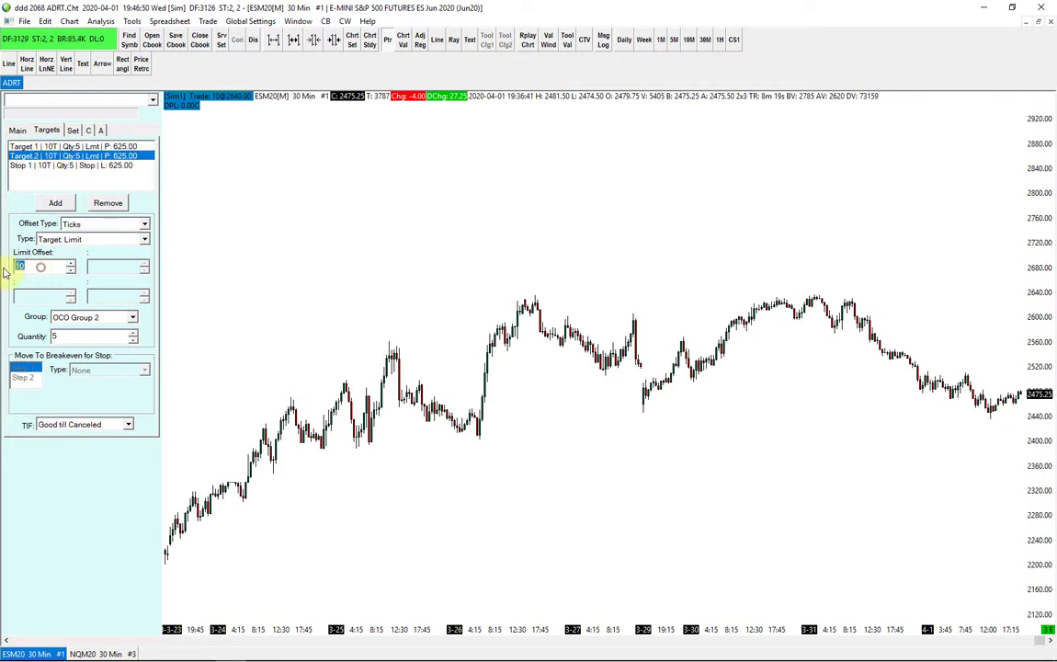
type("30")
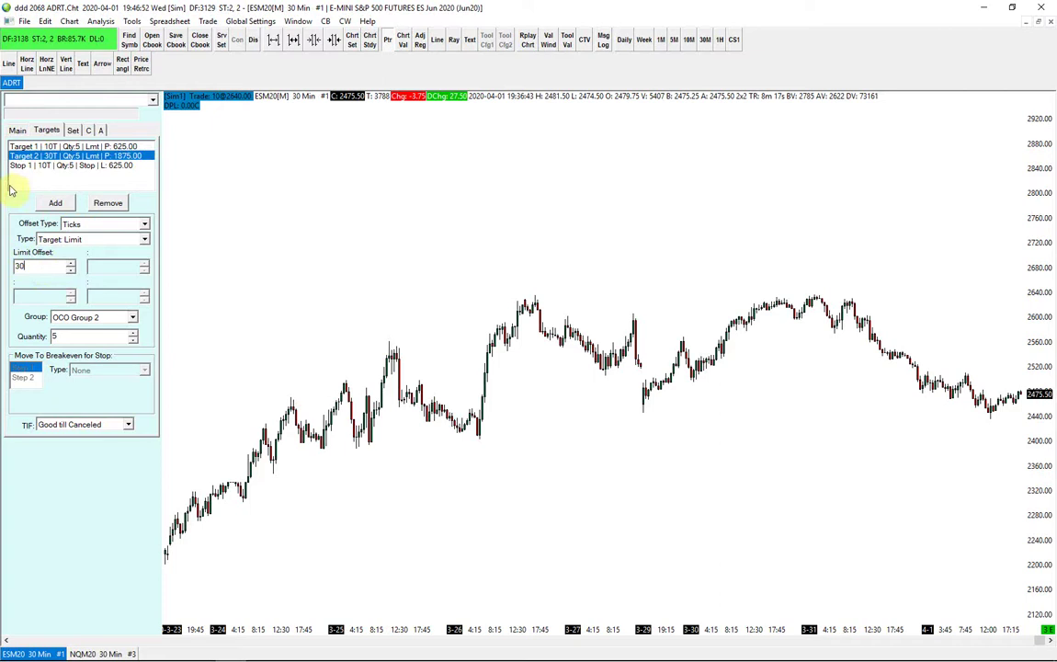
left_click(22, 146)
left_click(28, 156)
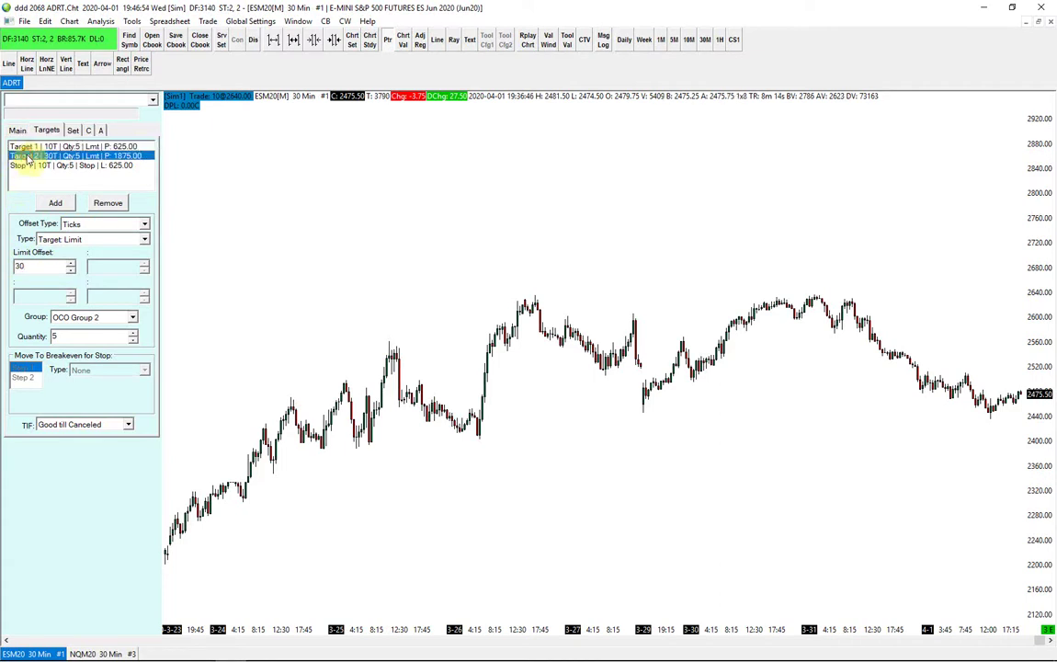
left_click(27, 147)
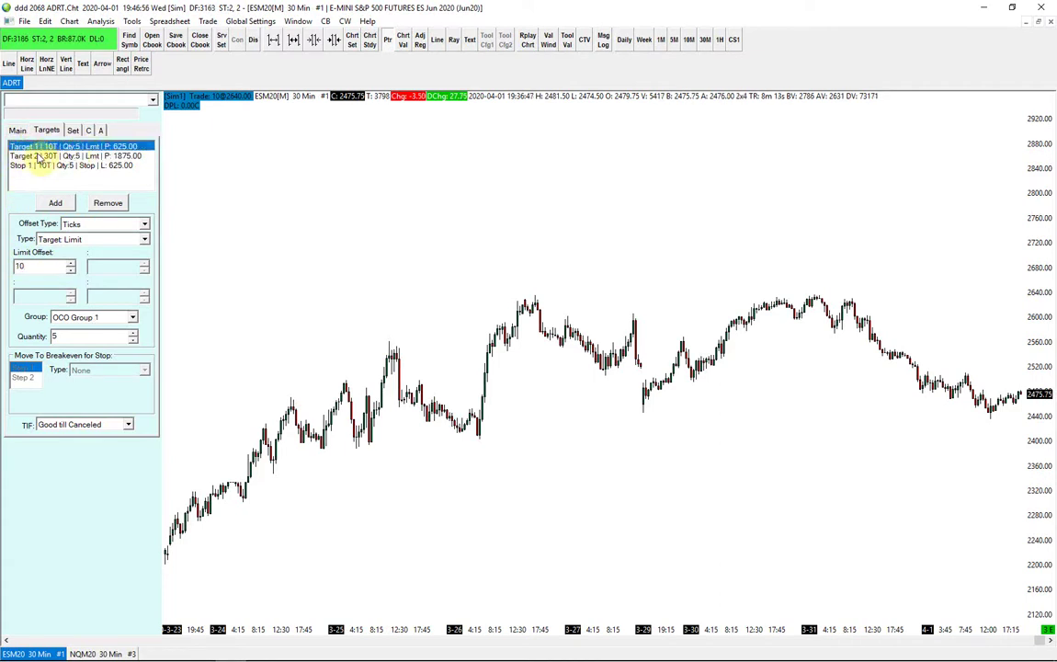
left_click(37, 156)
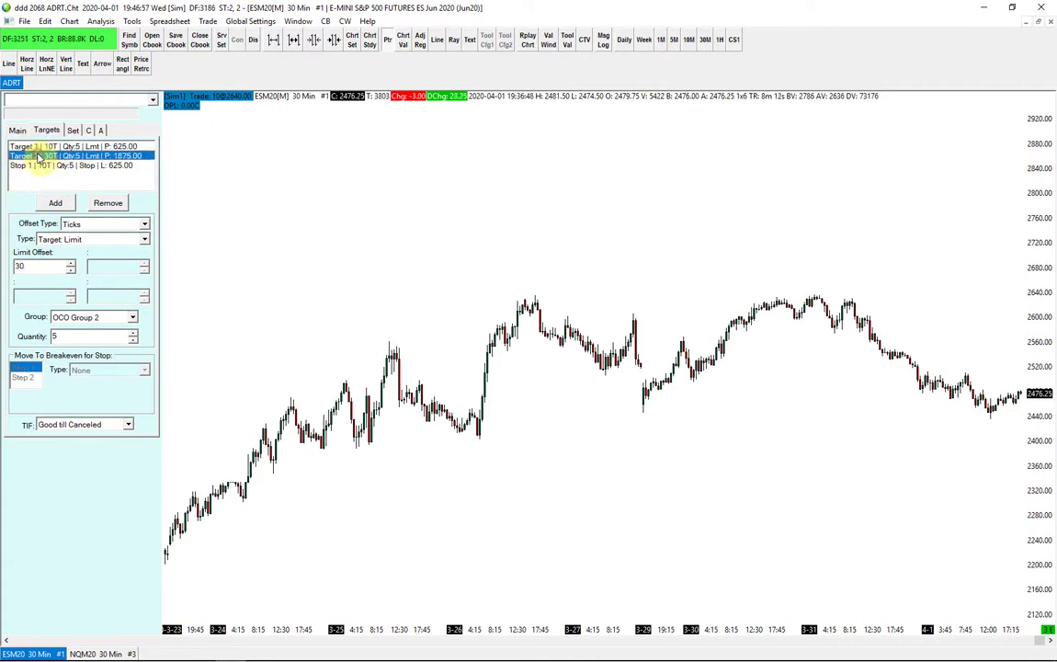
Set Stop 1's stop offset to 30 ticks.
left_click(87, 166)
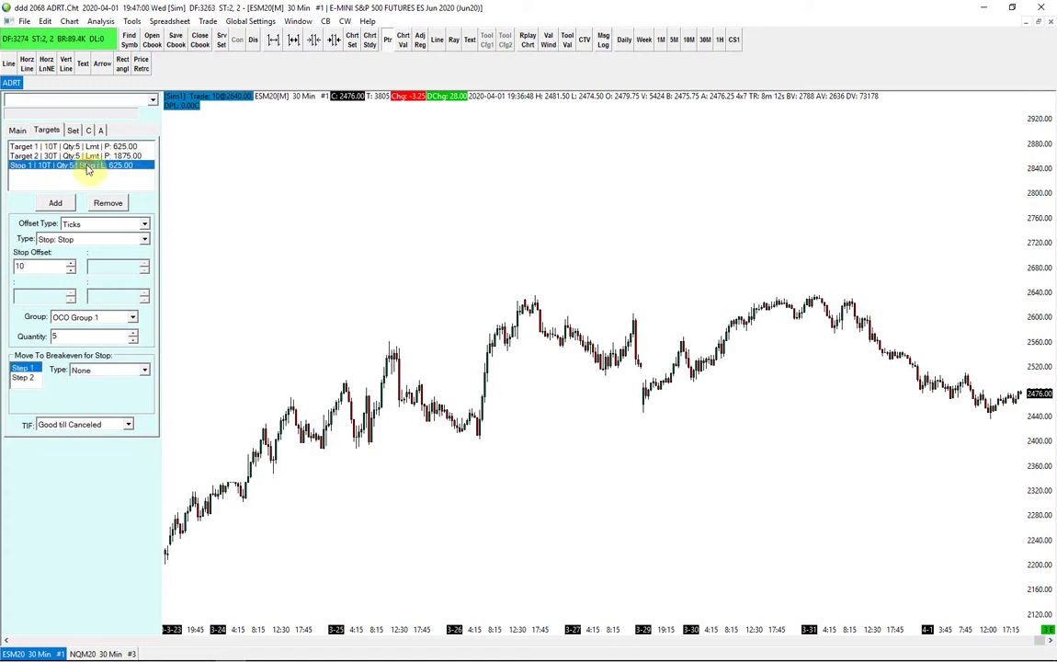
double_click(44, 266)
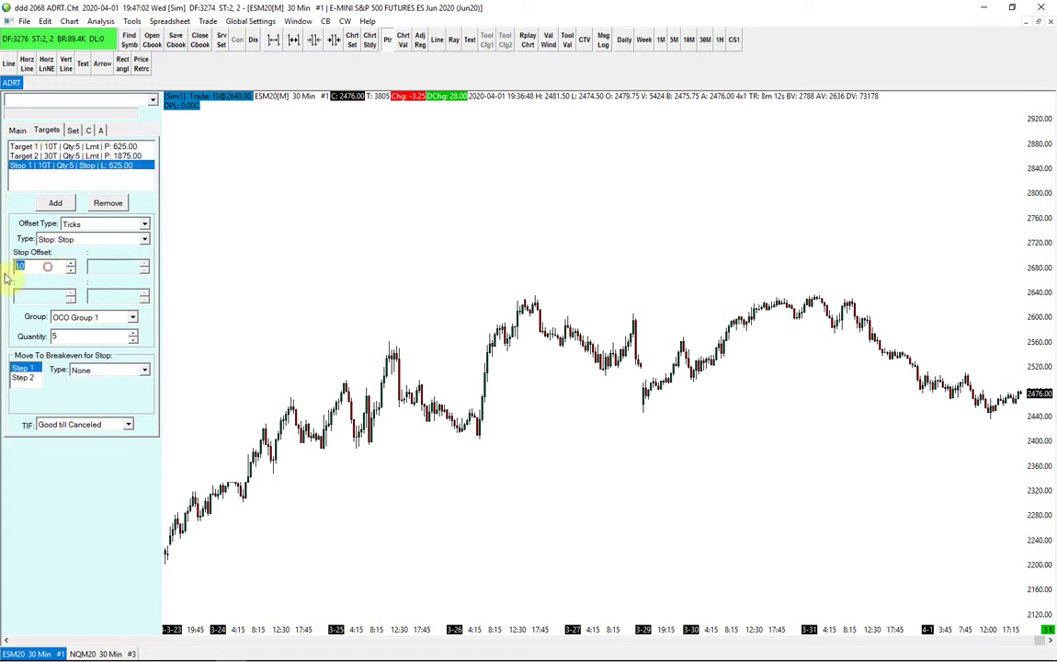
type("30")
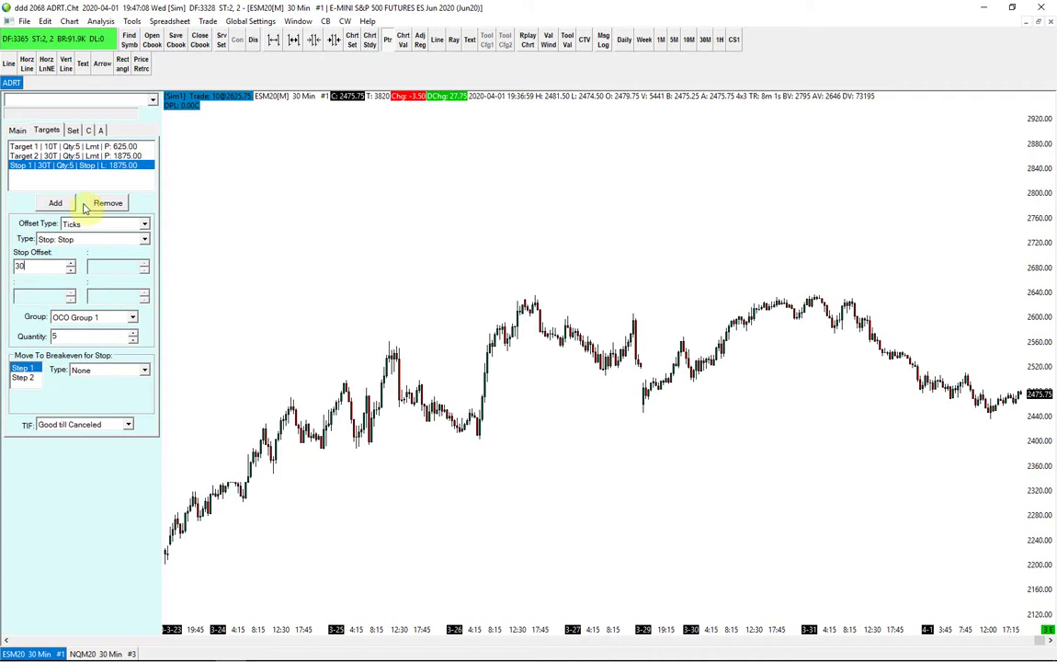
left_click(103, 147)
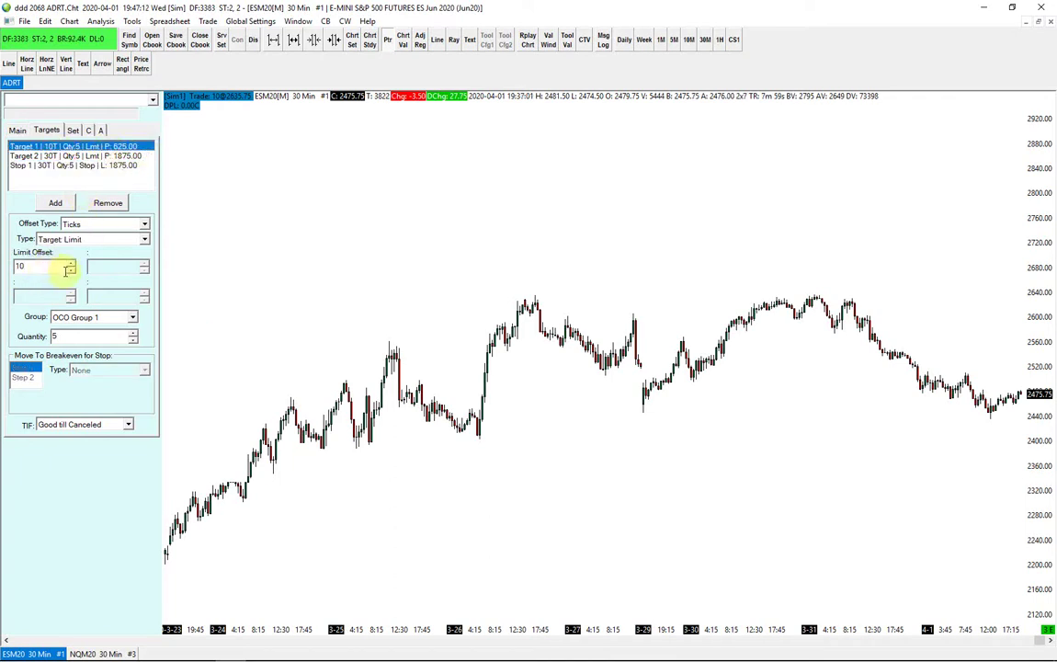
left_click(65, 166)
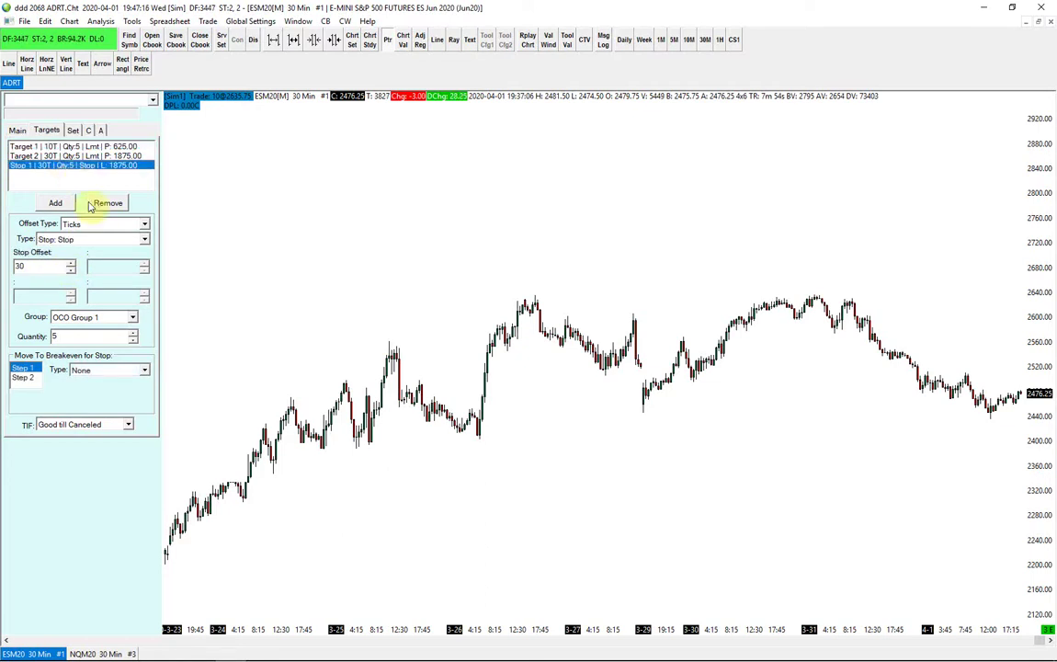
Keep the stop a plain Stop and assign it to All OCO Groups, making it Stop All.
left_click(145, 240)
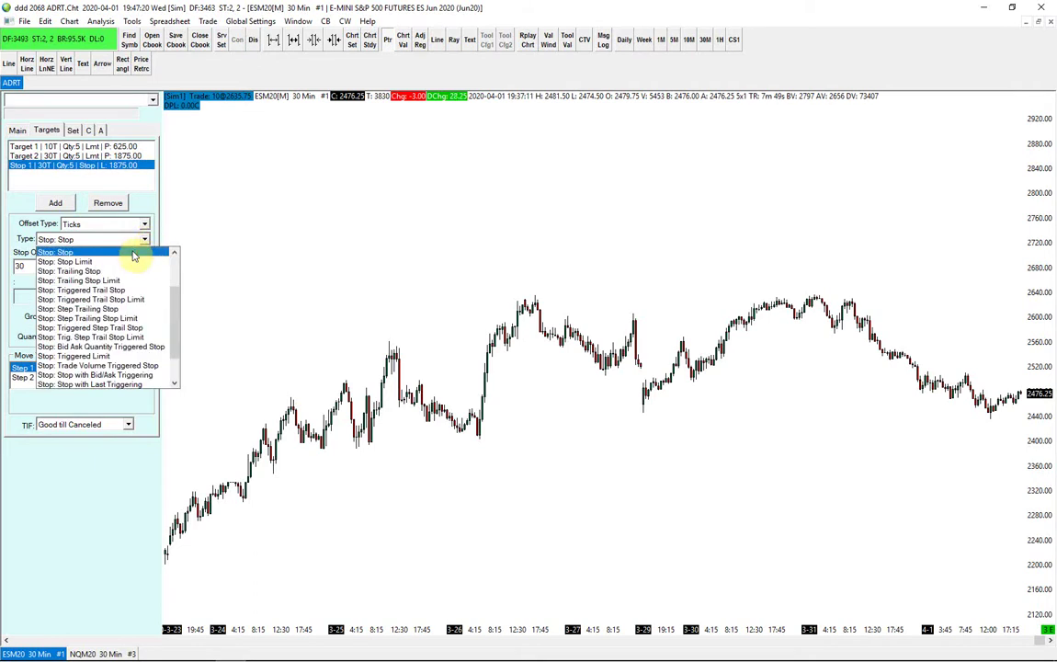
left_click(138, 244)
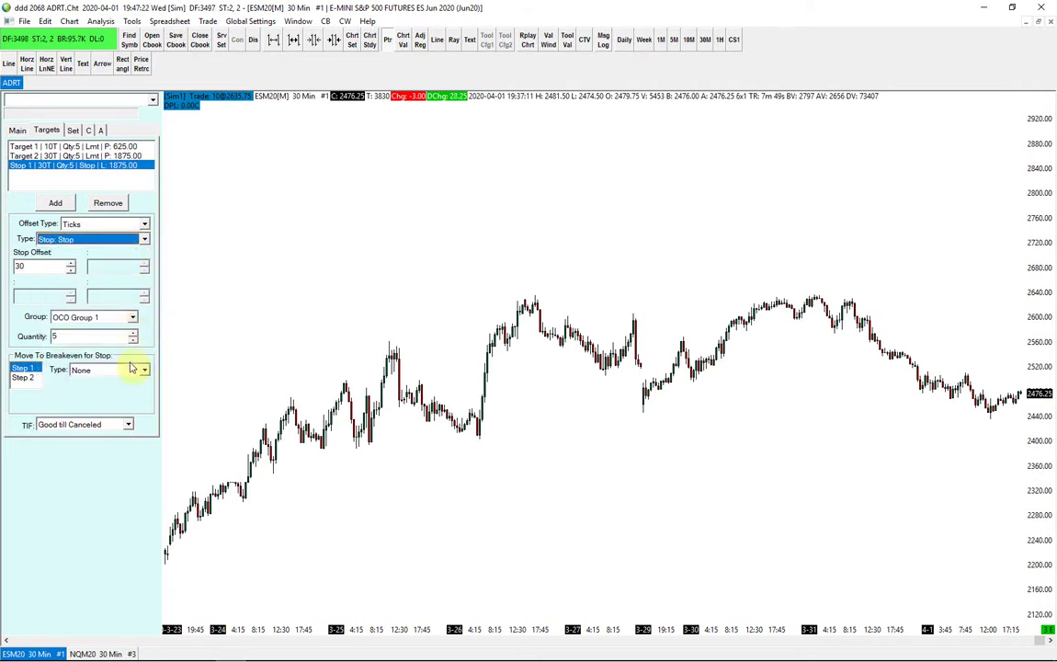
left_click(133, 318)
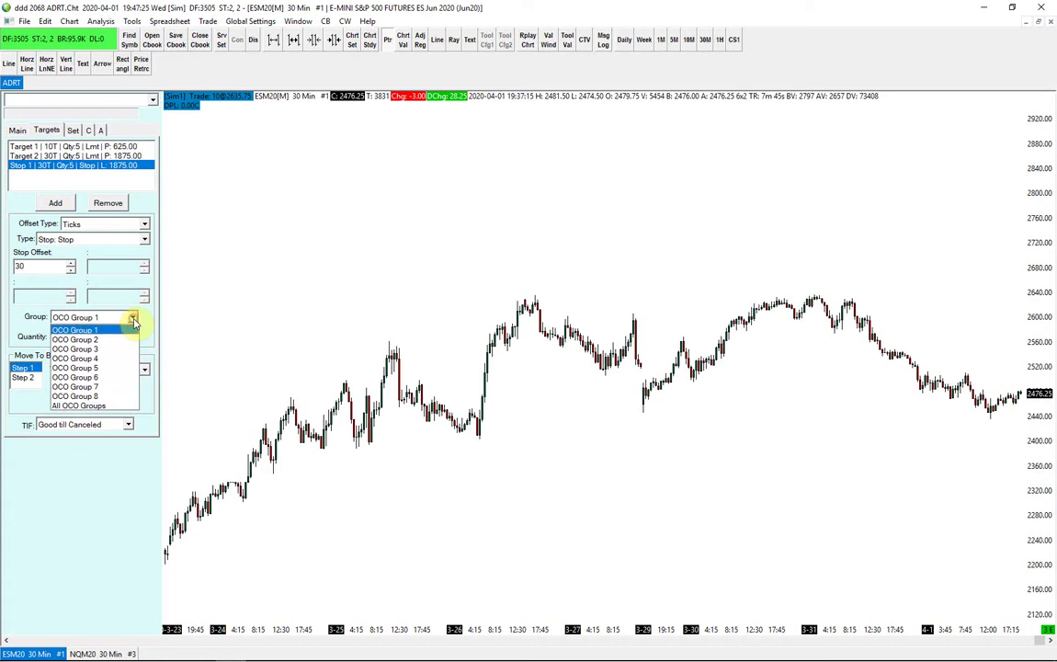
left_click(97, 407)
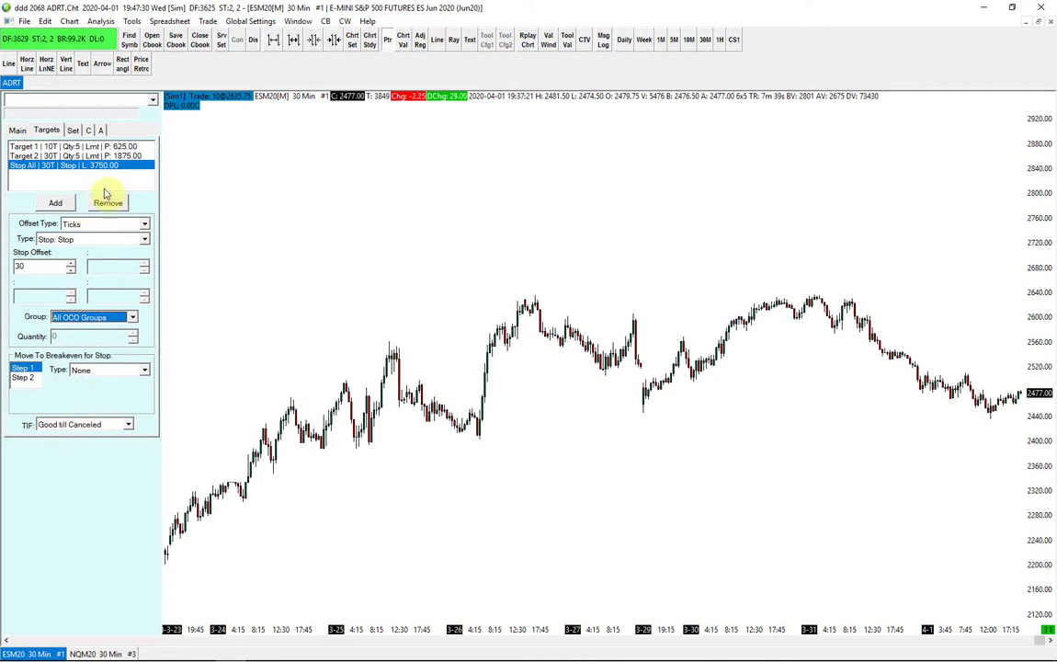
left_click(66, 148)
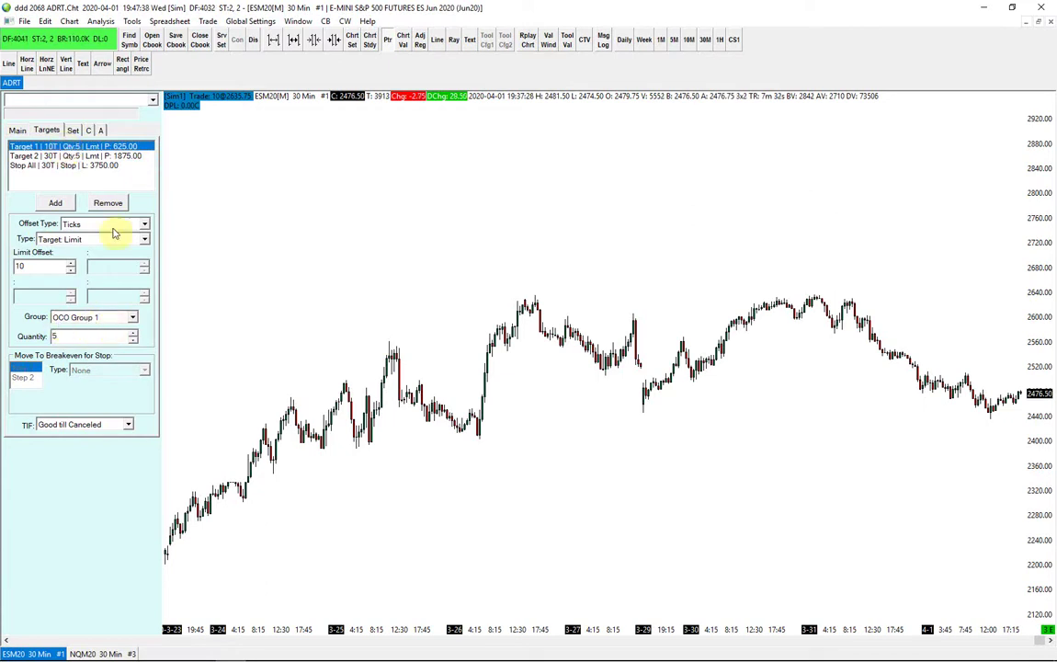
Check Target 1, Target 2 and Stop All, then return to the main settings showing quantity 10.
left_click(84, 156)
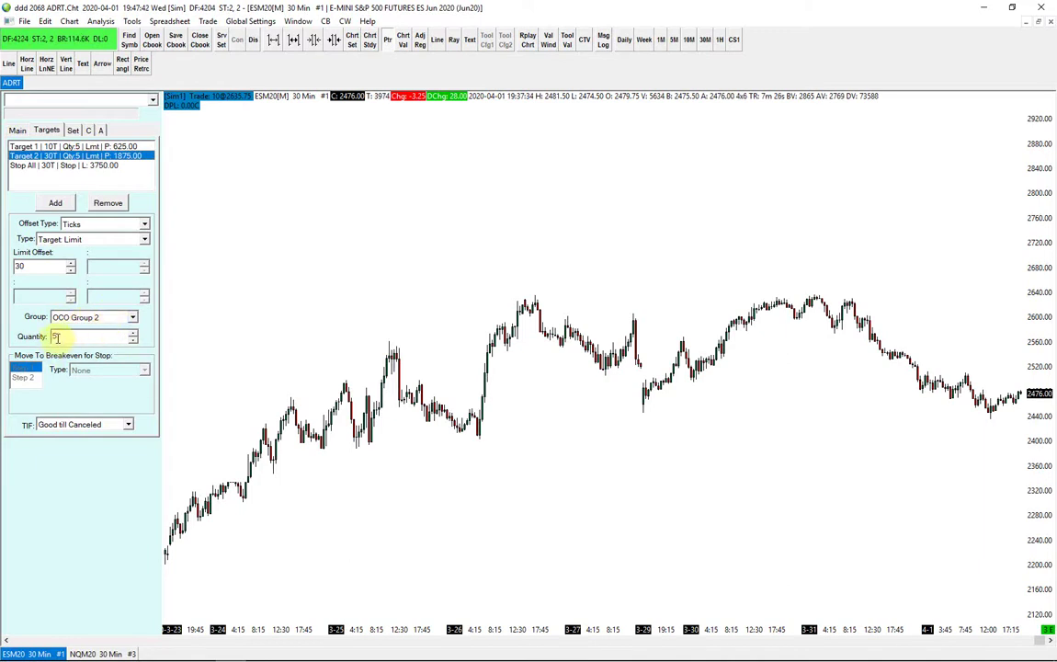
left_click(48, 165)
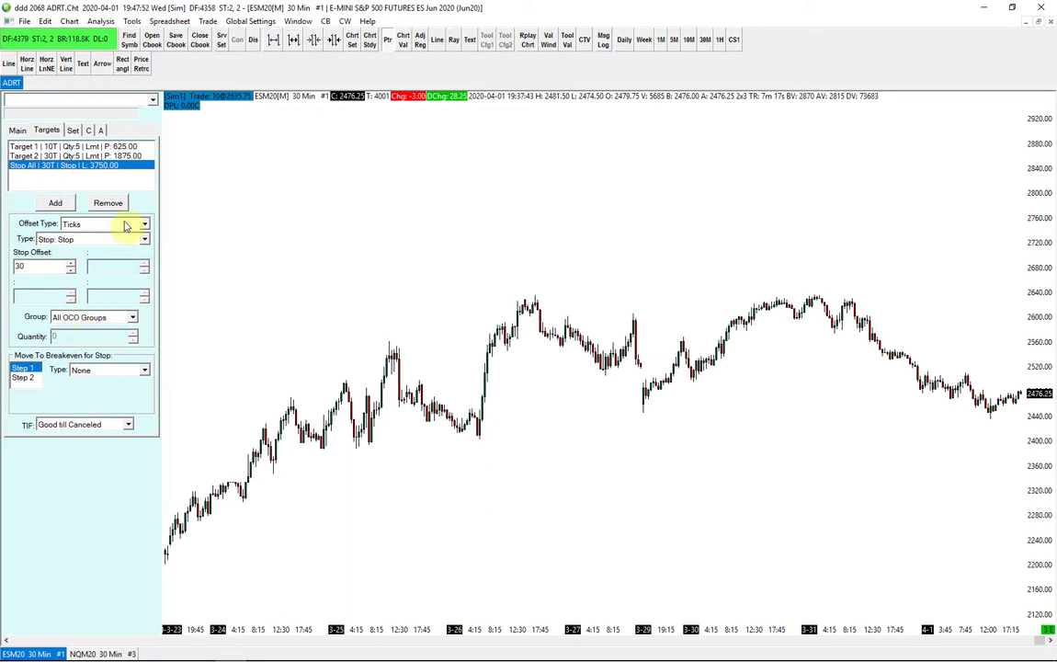
left_click(117, 148)
left_click(109, 155)
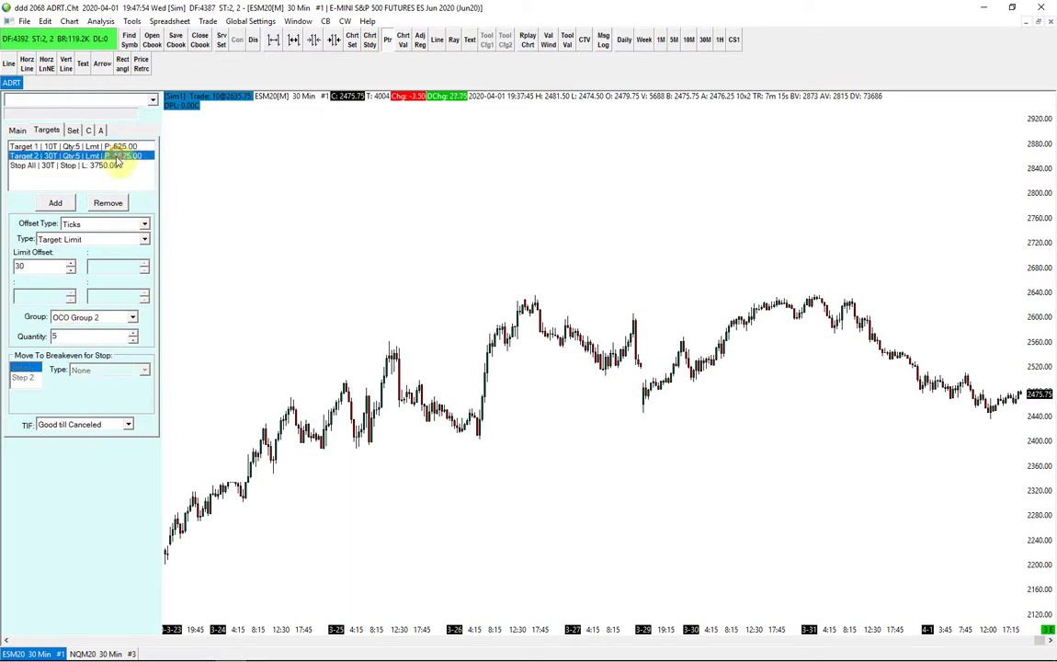
left_click(110, 166)
left_click(107, 155)
left_click(103, 146)
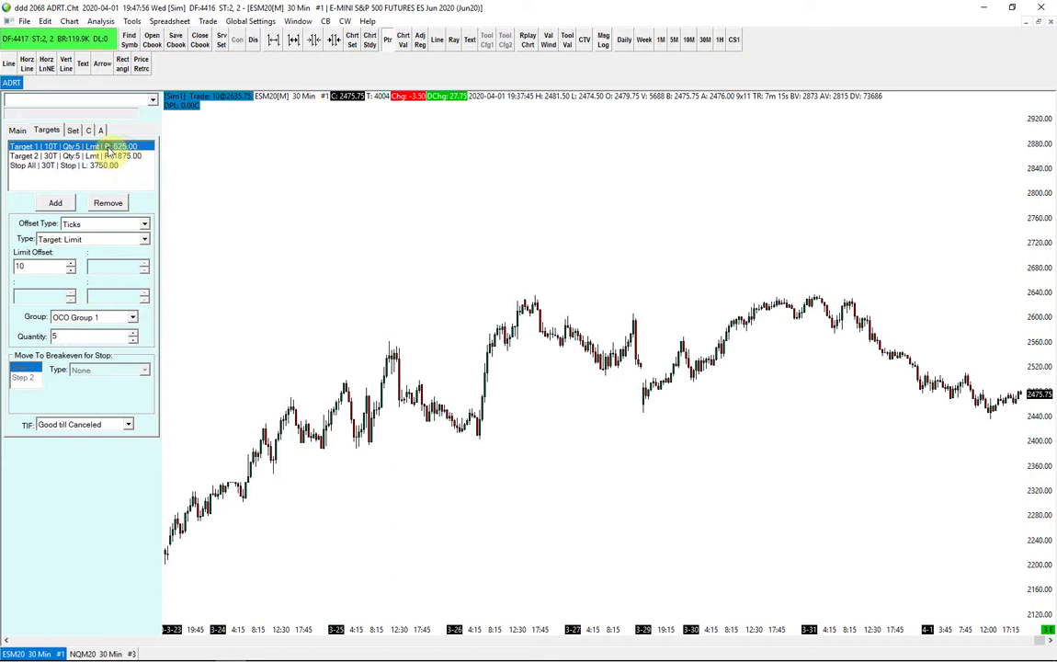
left_click(18, 131)
Buy 10 ESM20 at market with the attached targets and stop, filling at 2476.50.
left_click(28, 269)
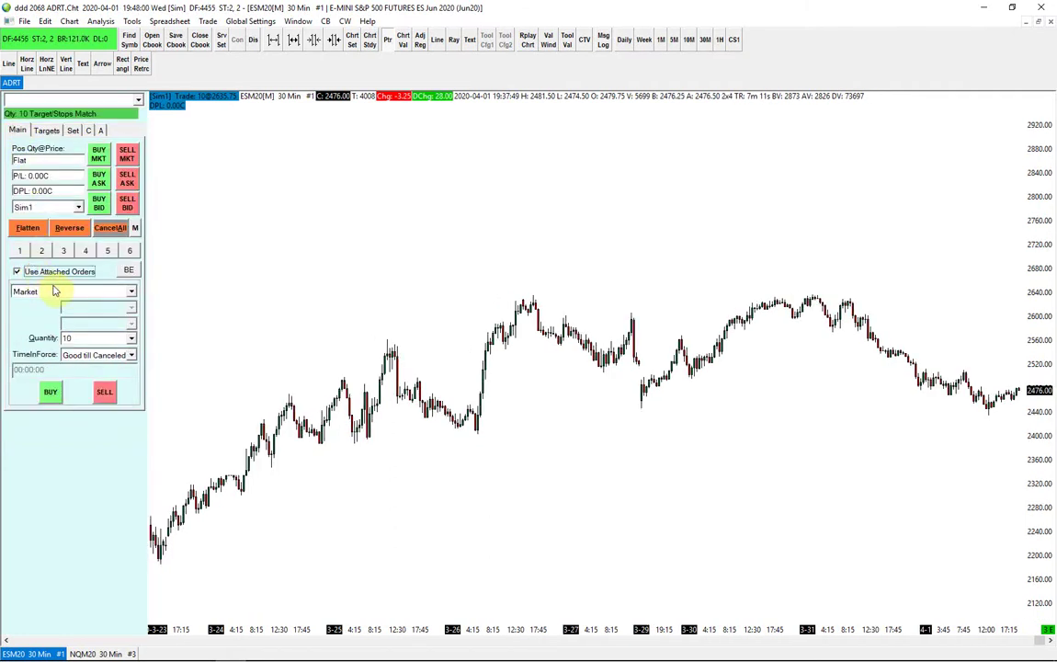
left_click(97, 151)
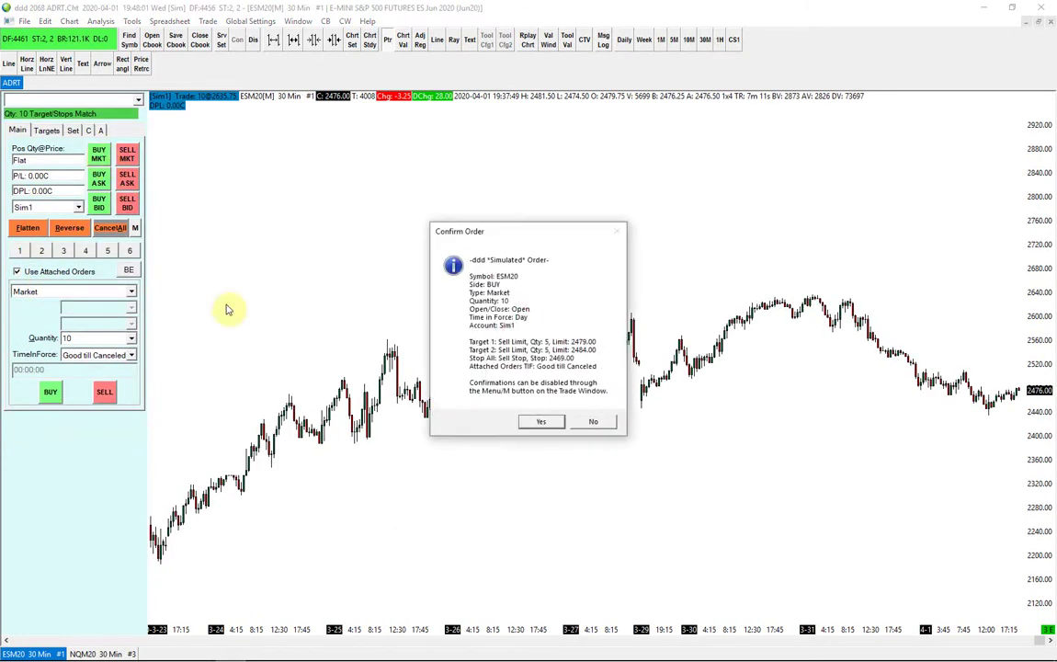
left_click(542, 420)
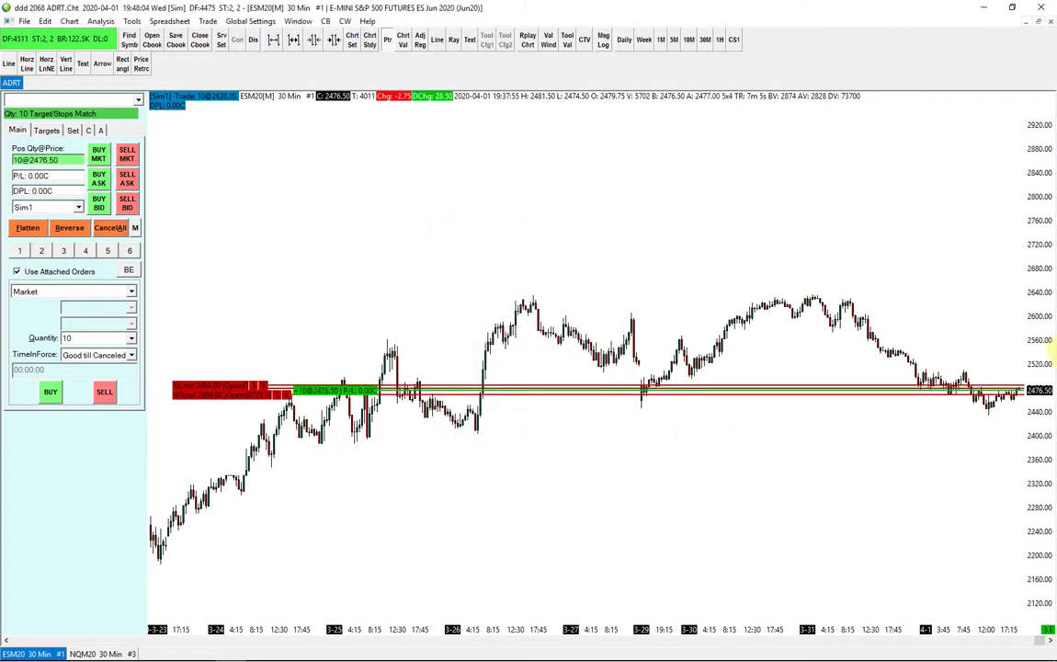
left_click_drag(1040, 364, 1037, 512)
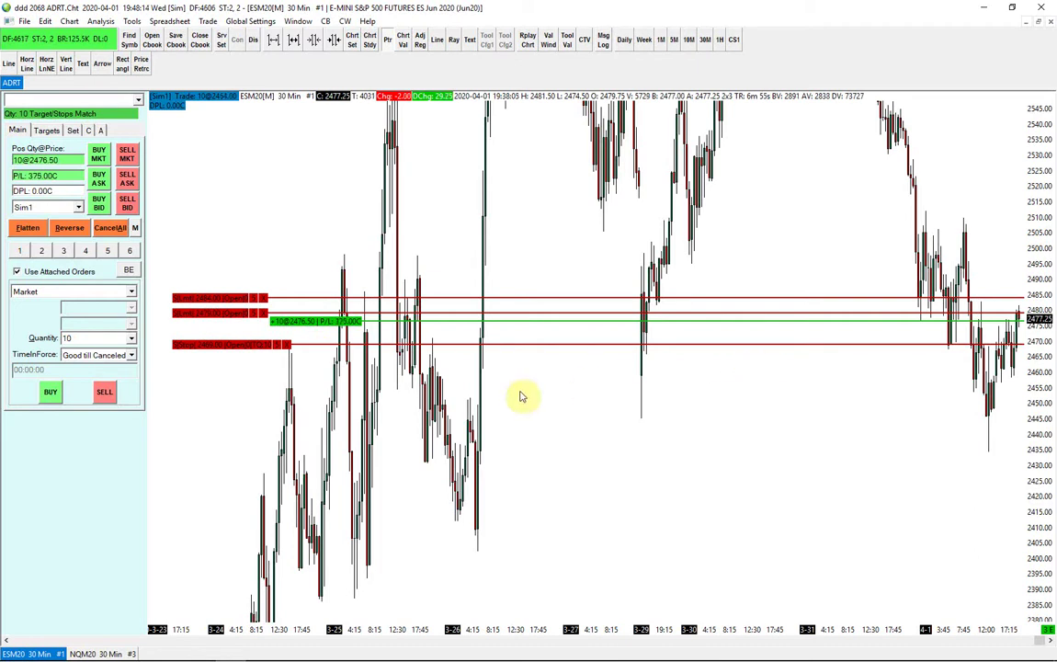
Flatten the position and cancel all its orders, leaving daily profit at 375.00.
left_click(27, 227)
left_click(548, 404)
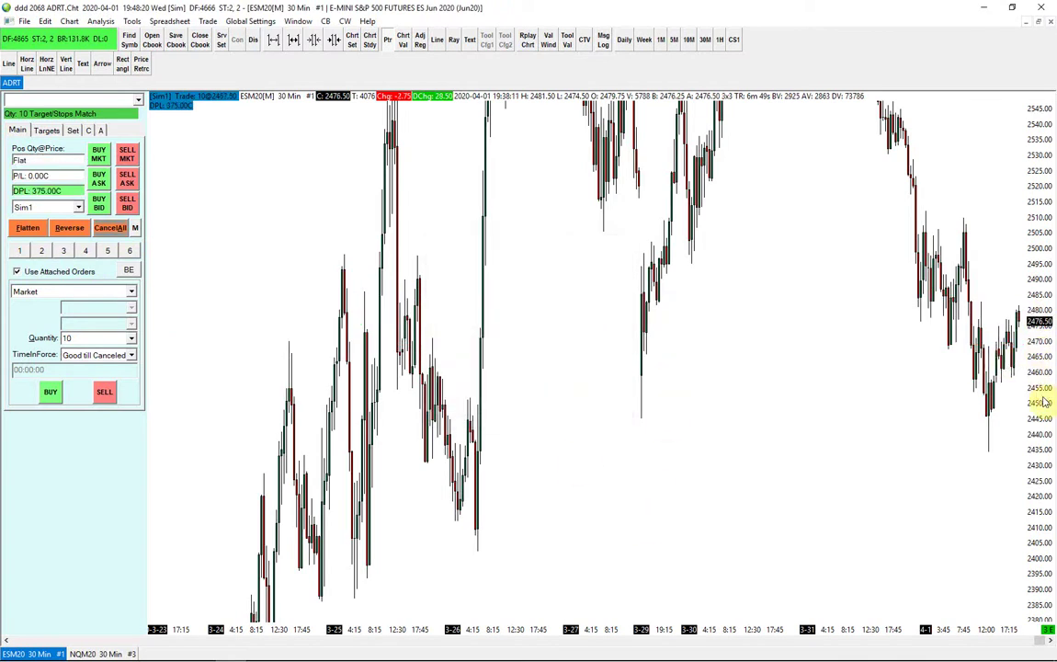
left_click_drag(1042, 397, 1040, 295)
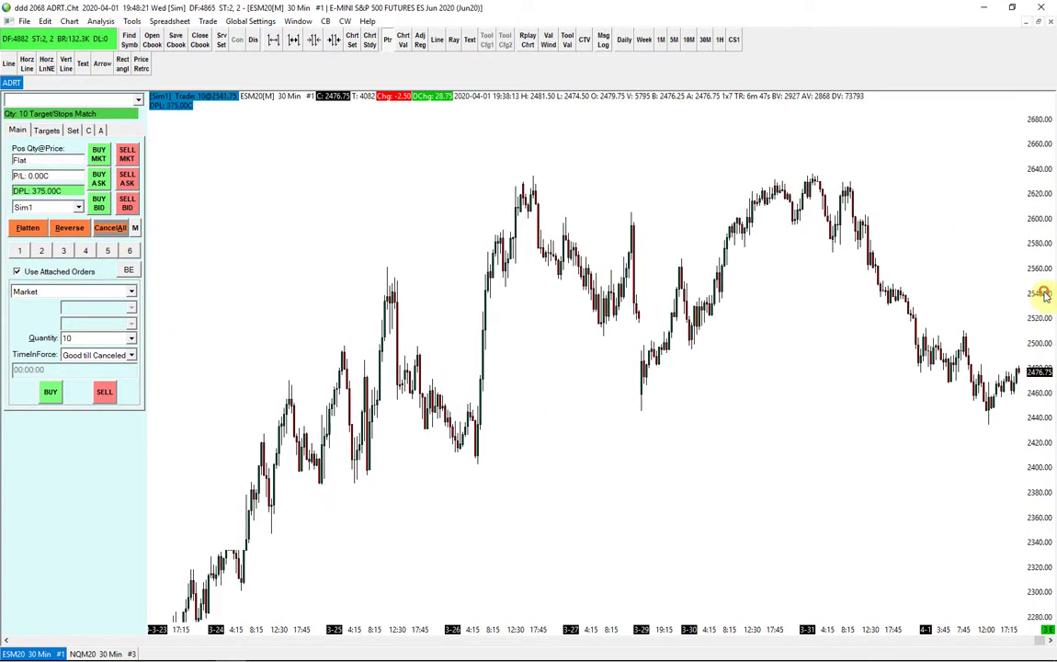
Set Stop All's Move To Breakeven Step 1 to OCO Group Triggered, with trigger OCO Group 1.
left_click(48, 130)
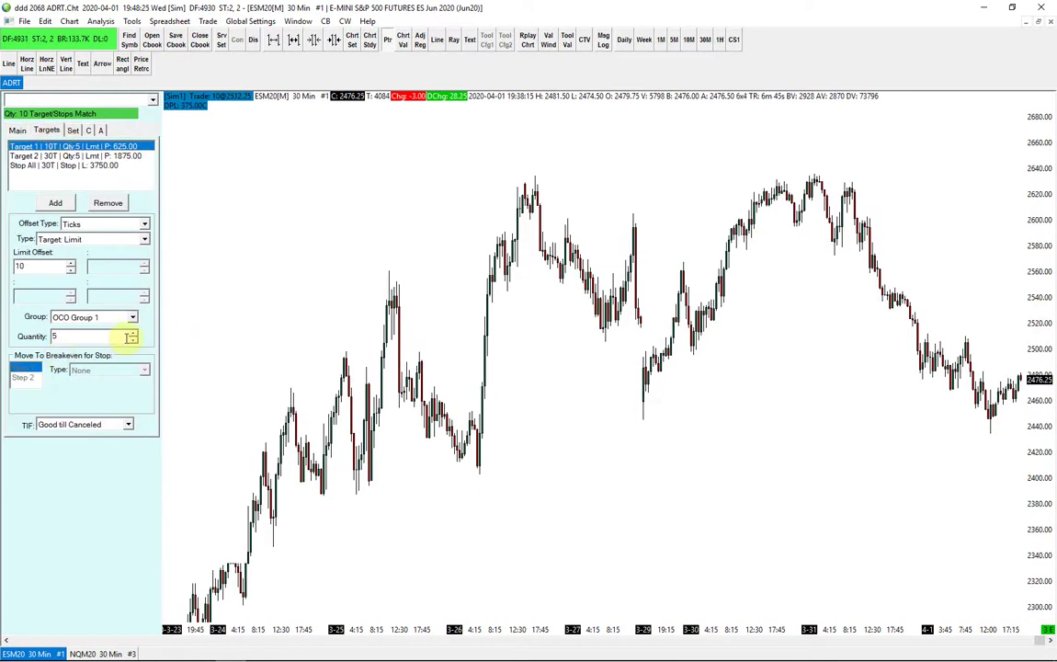
left_click(37, 164)
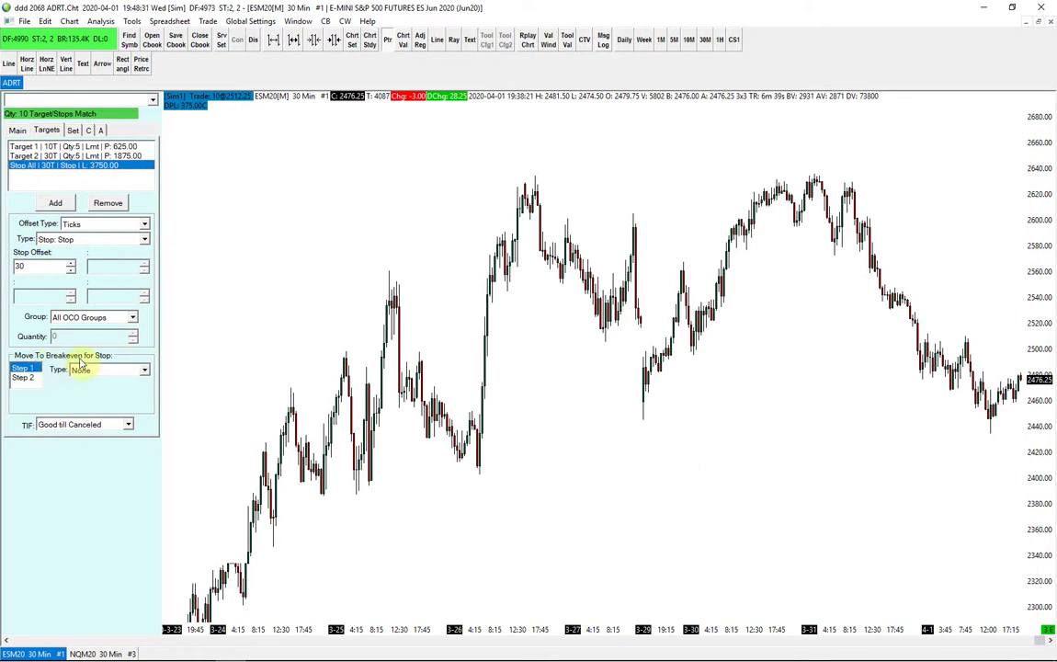
left_click(144, 370)
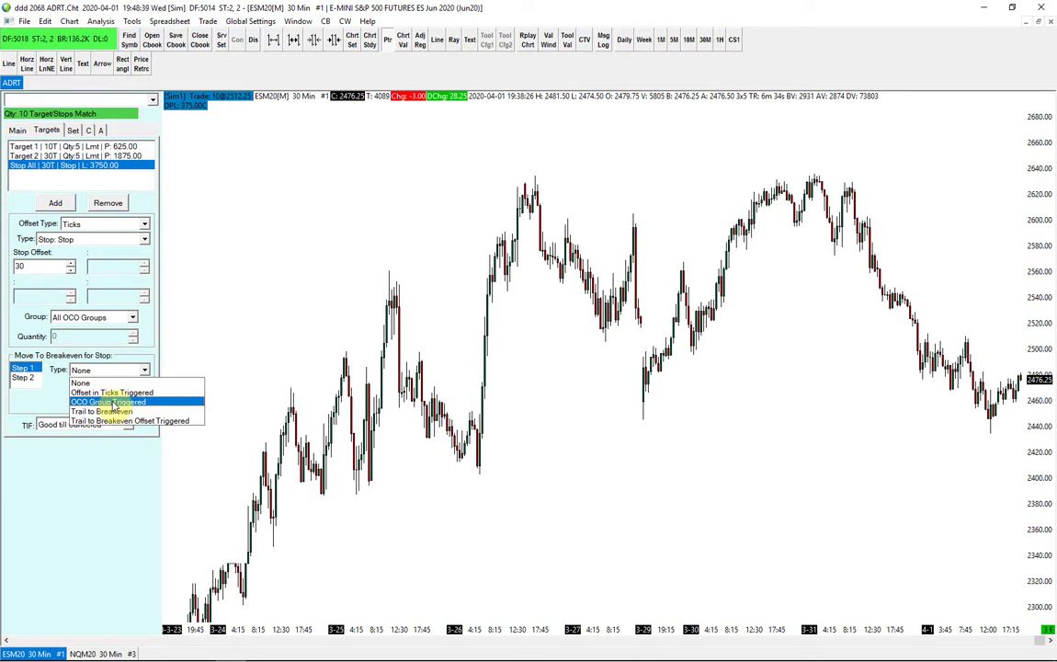
left_click(114, 402)
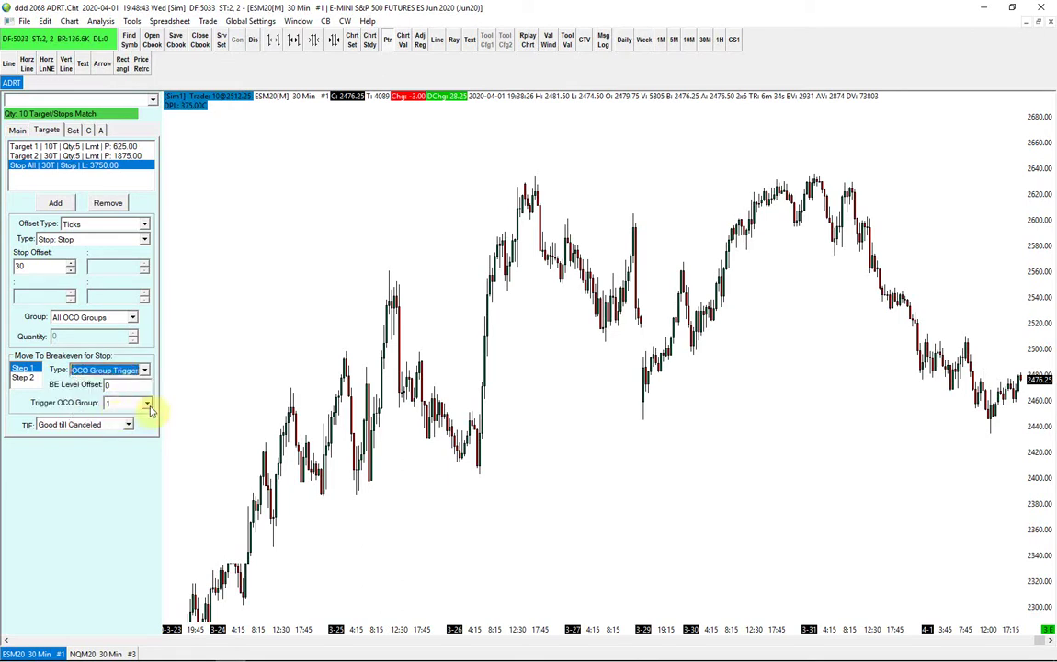
left_click(148, 404)
left_click(148, 404)
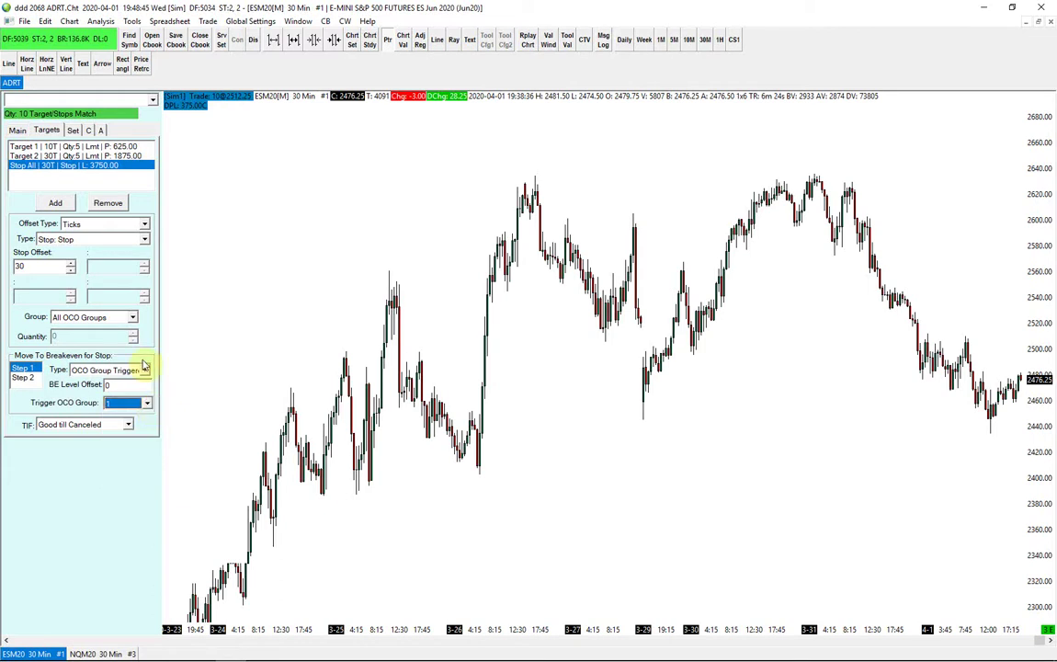
Verify both targets' OCO group and Stop All's trigger group 1 with BE level offset 0.
left_click(59, 148)
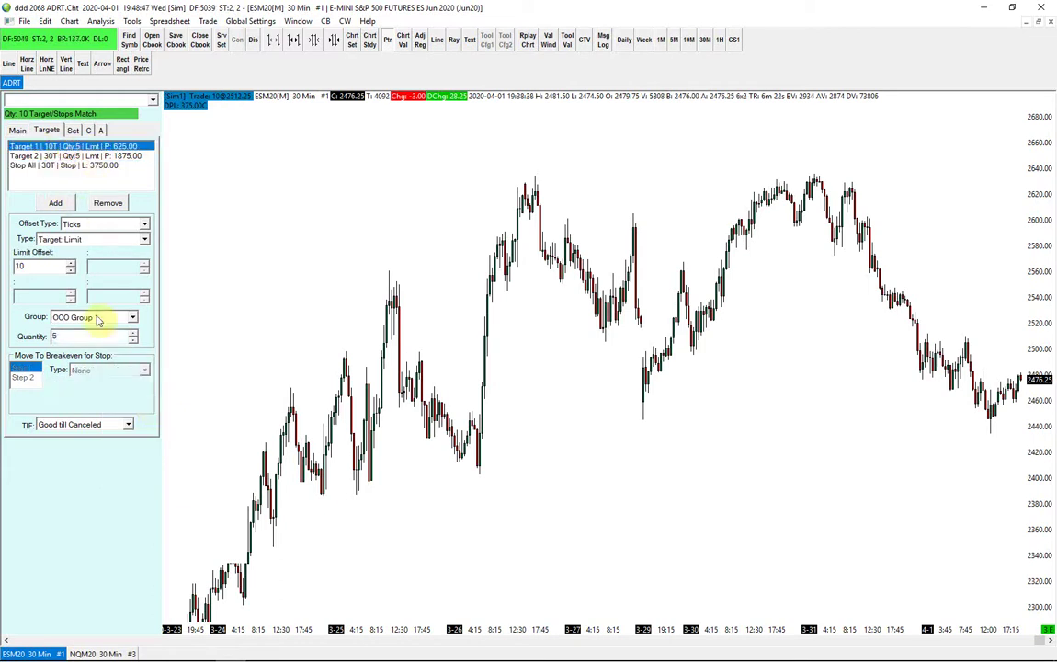
left_click(67, 156)
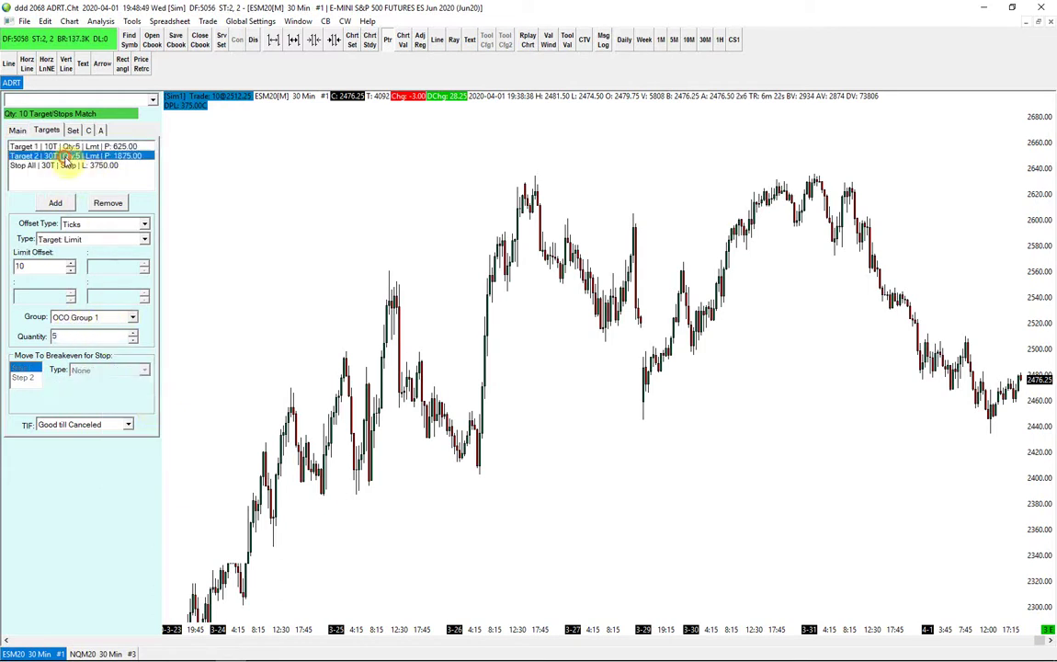
left_click(64, 145)
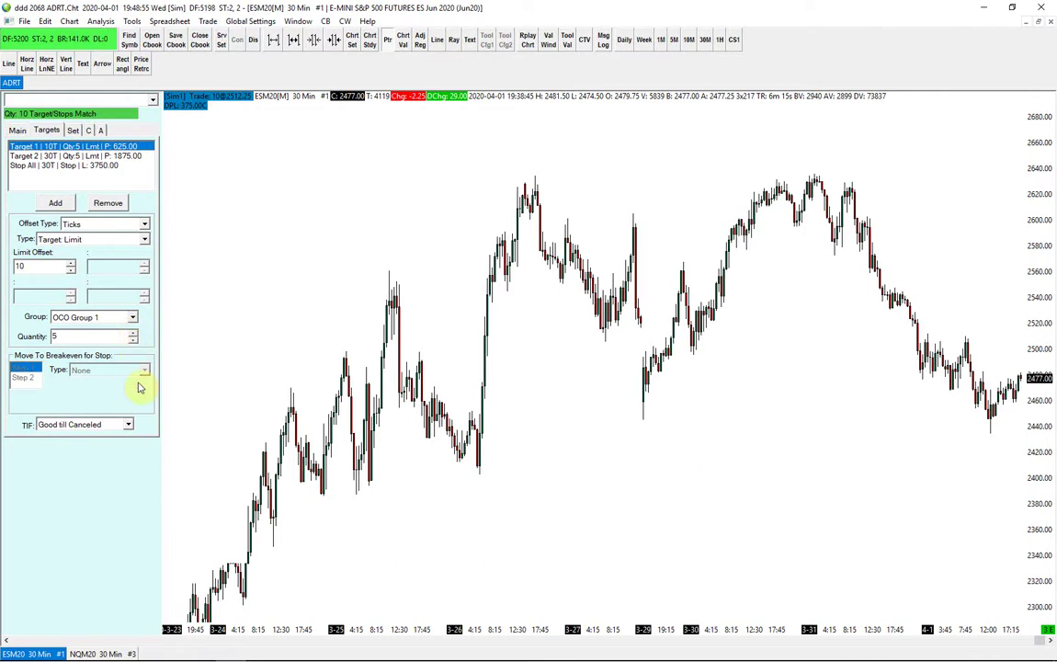
left_click(50, 165)
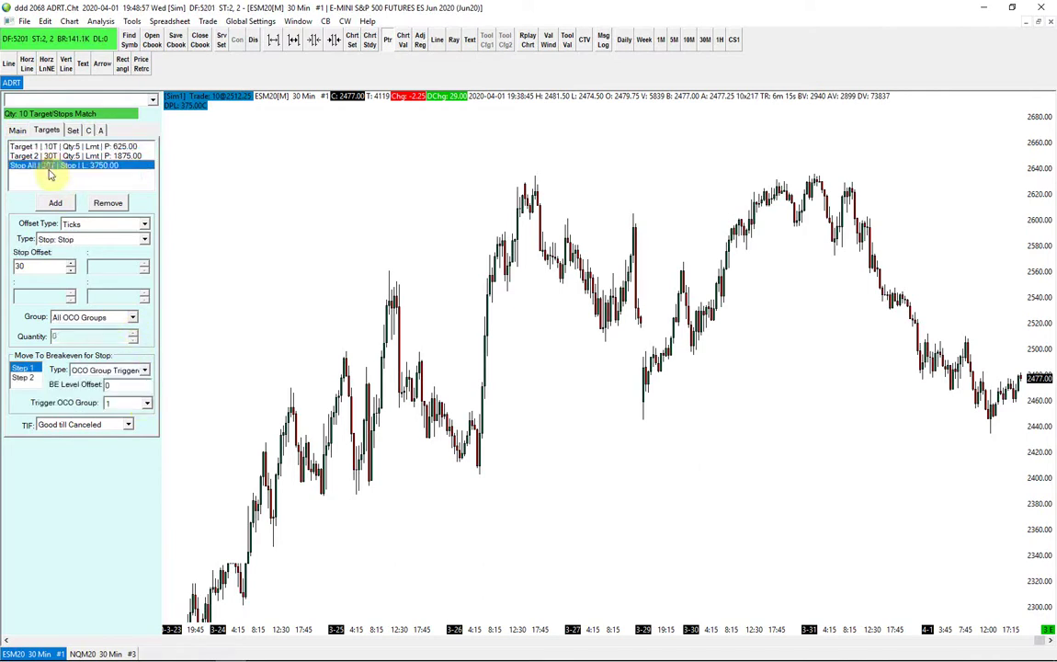
left_click(147, 404)
left_click(135, 405)
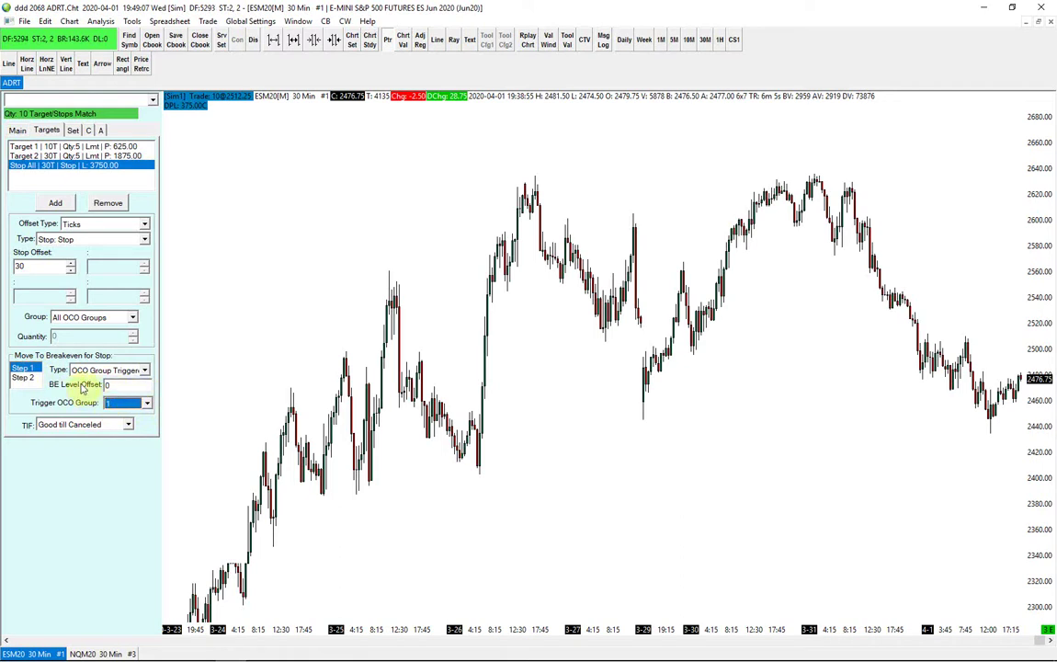
left_click(107, 384)
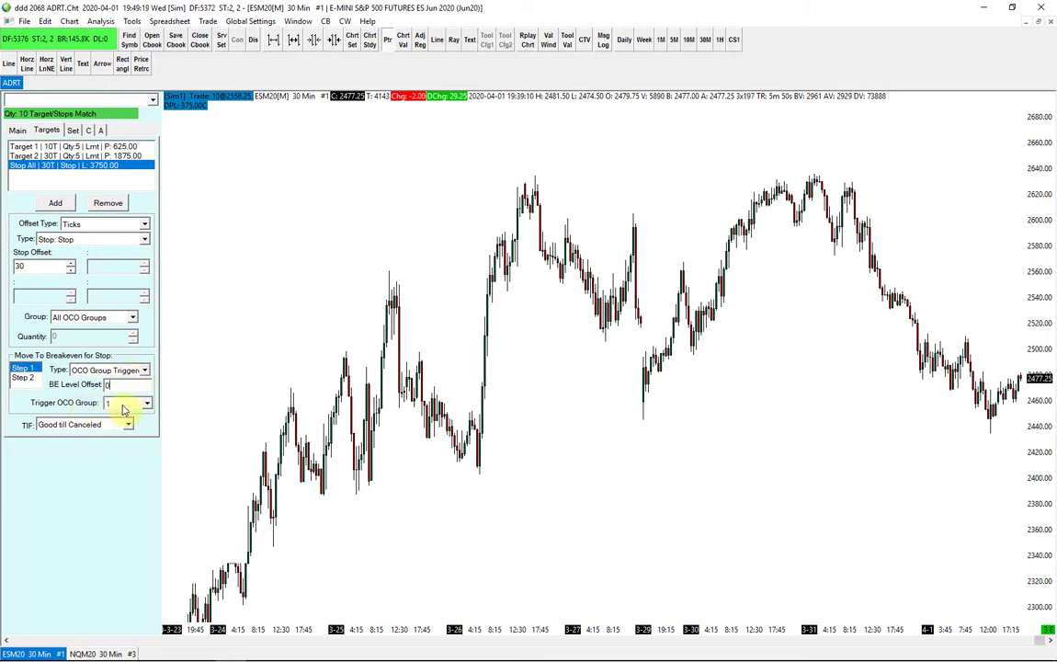
left_click(46, 146)
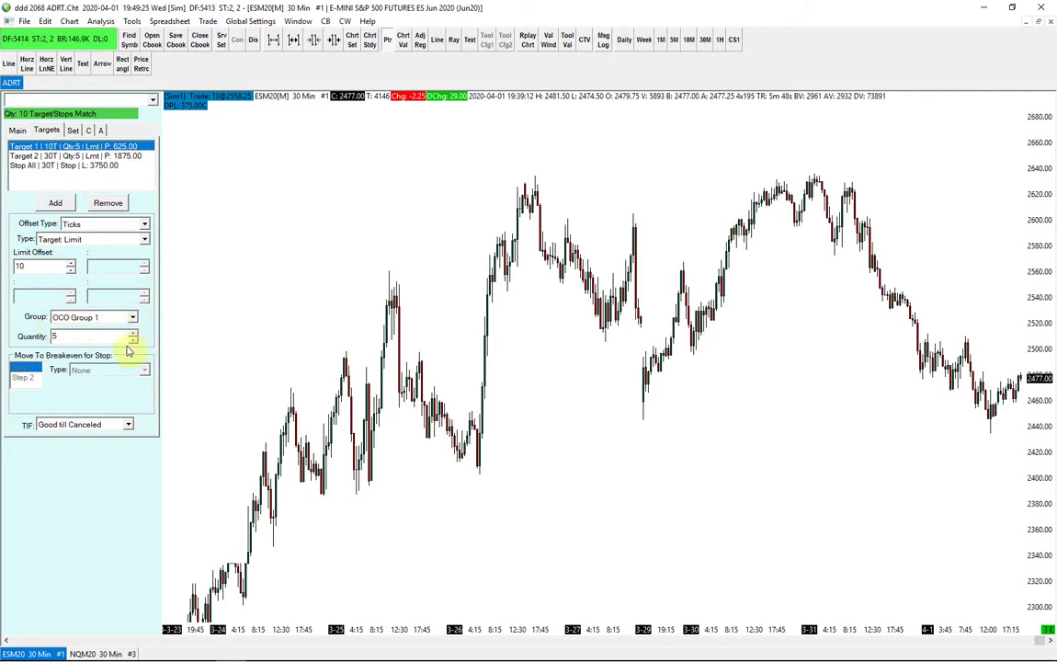
left_click(48, 164)
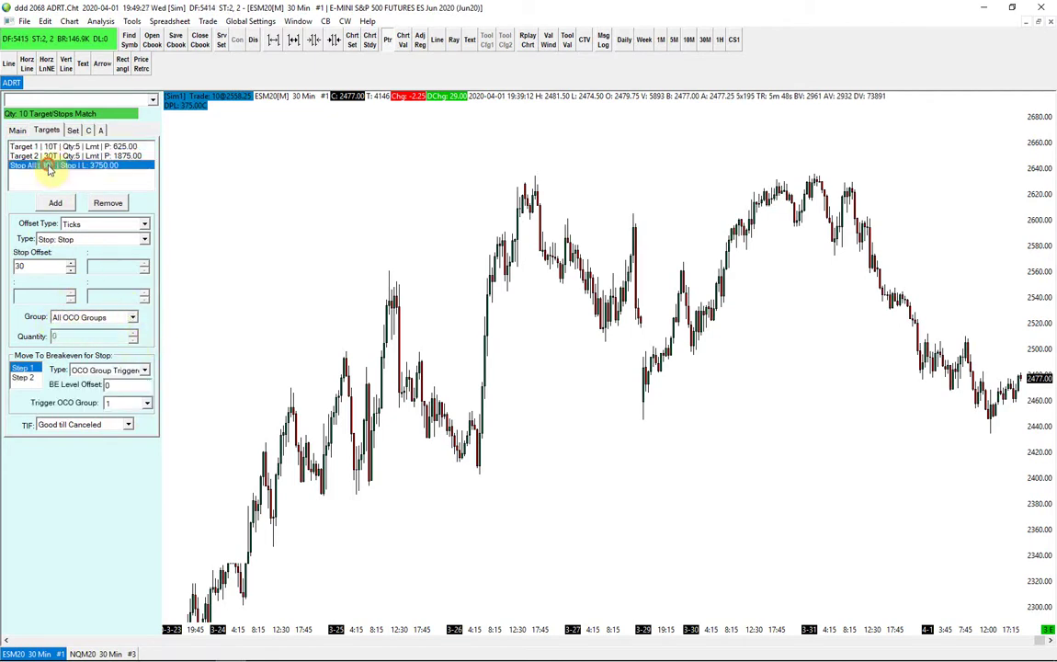
left_click(121, 384)
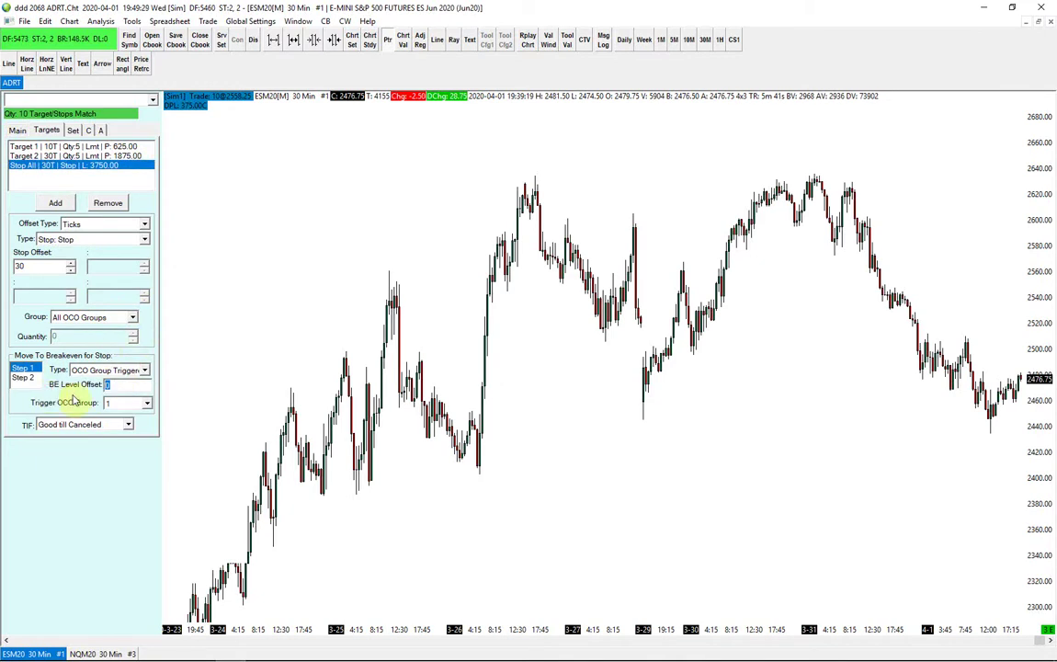
left_click(18, 130)
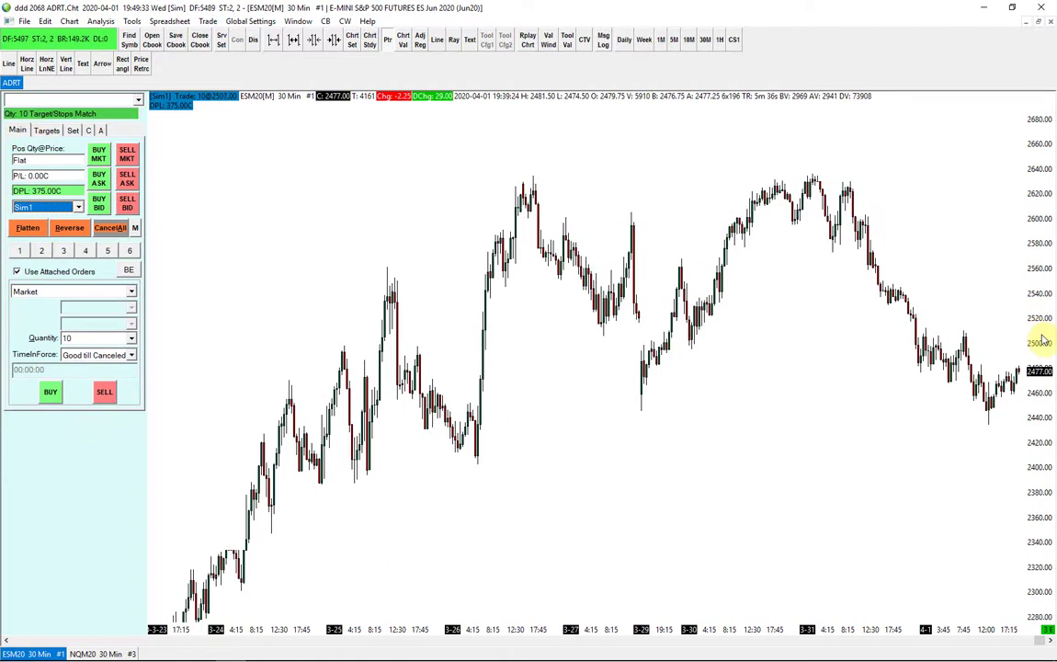
Buy 10 ESM20 at market at 2477.00, with targets 2479.75 and 2484.75 and stop 2469.75.
scroll(1042, 345, "up", 5)
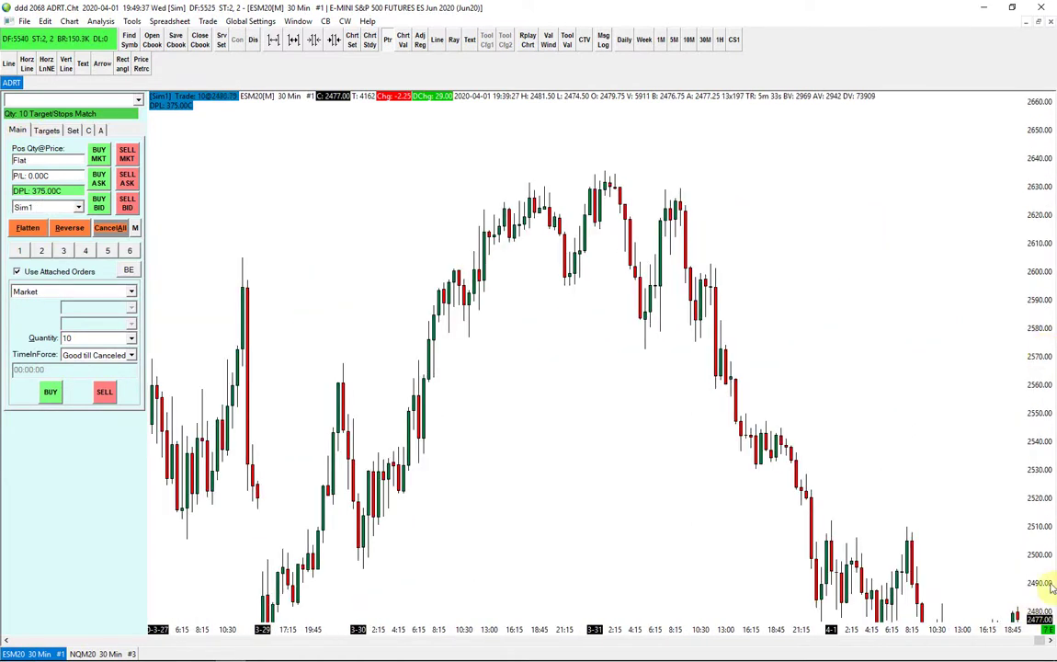
left_click_drag(1041, 606, 1038, 398)
left_click_drag(1031, 533, 1038, 486)
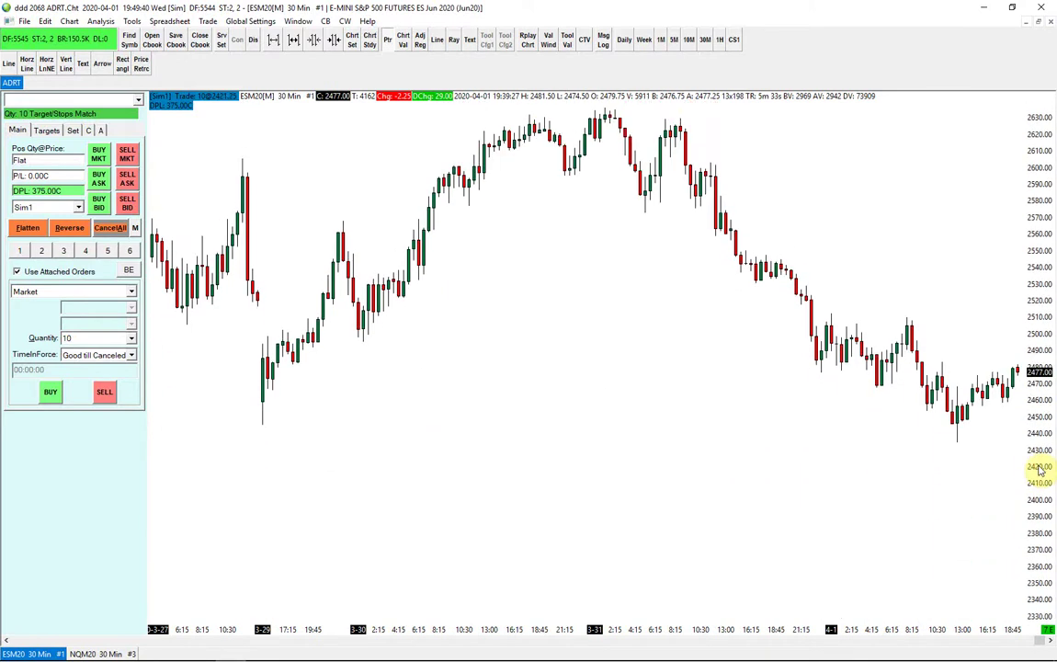
left_click(99, 156)
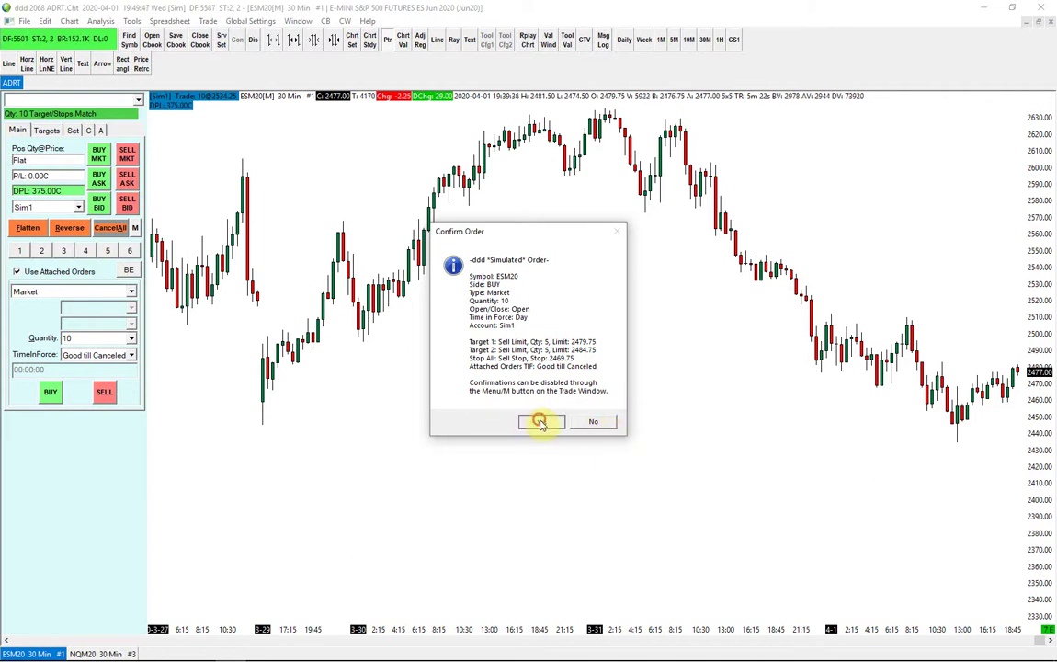
left_click(539, 422)
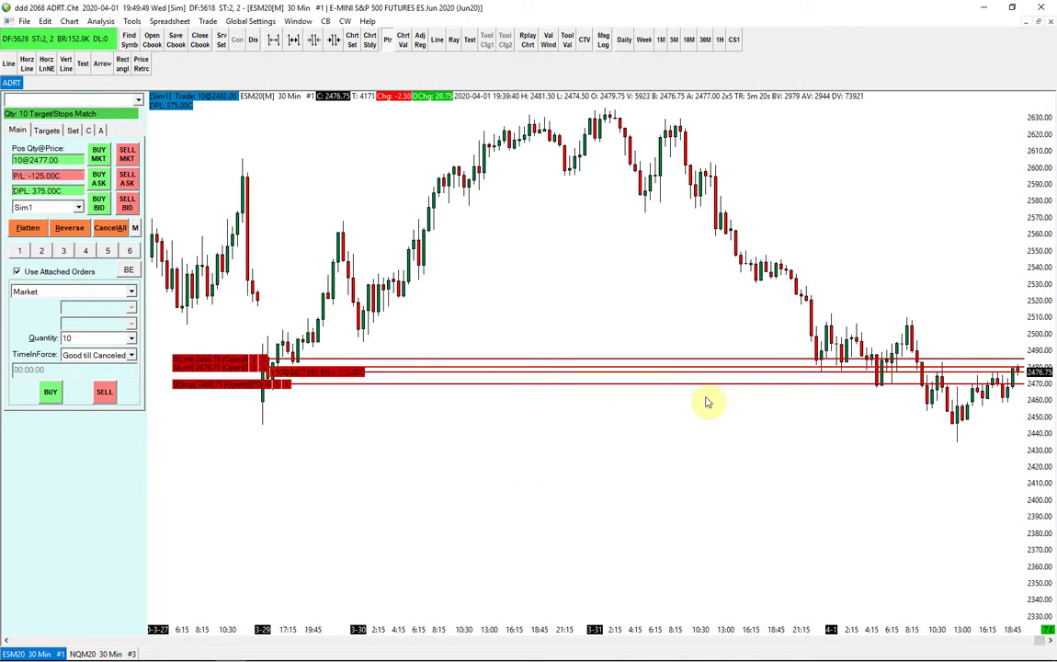
left_click_drag(1042, 295, 1053, 390)
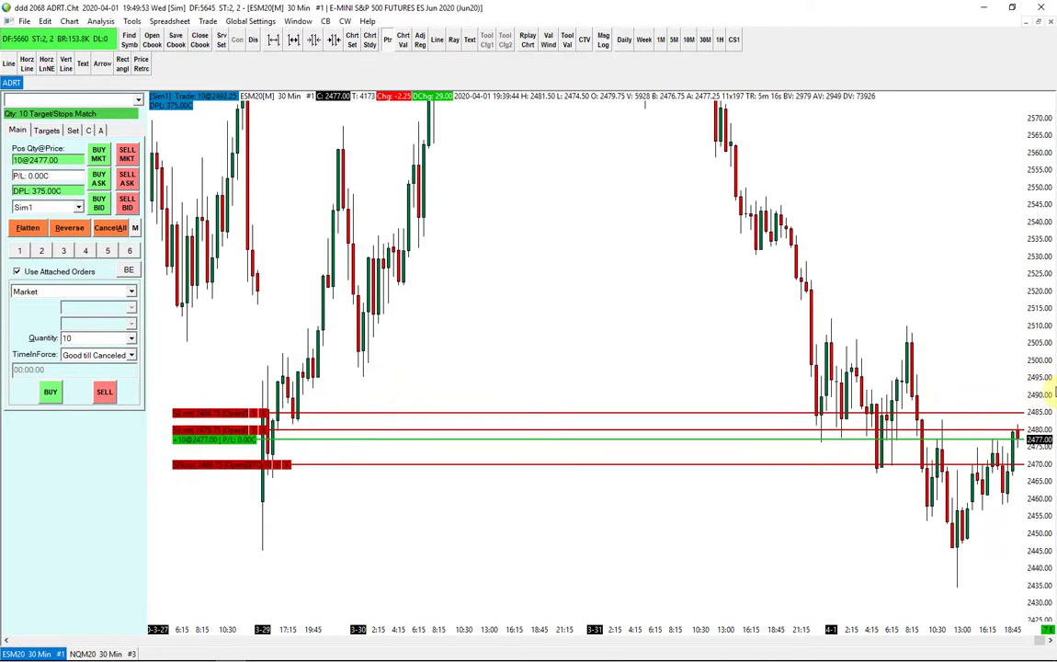
key("Up")
key("Up")
key("Up")
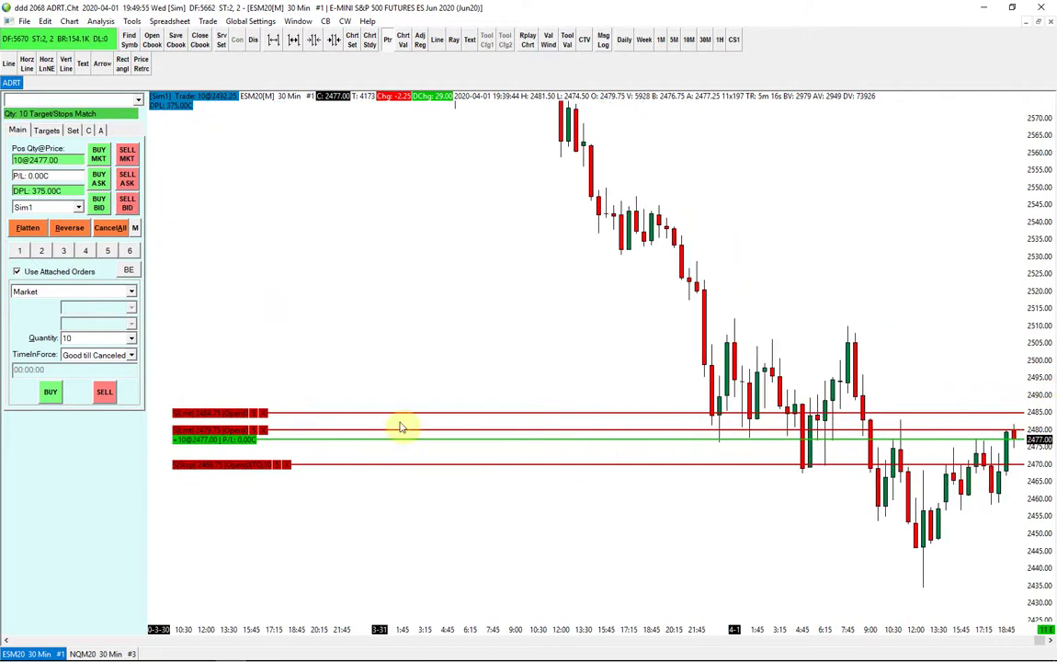
Move Target 1 down to 2477.75 so it fills, leaving the account flat at 562.50 daily profit.
left_click_drag(210, 434, 213, 437)
left_click(528, 379)
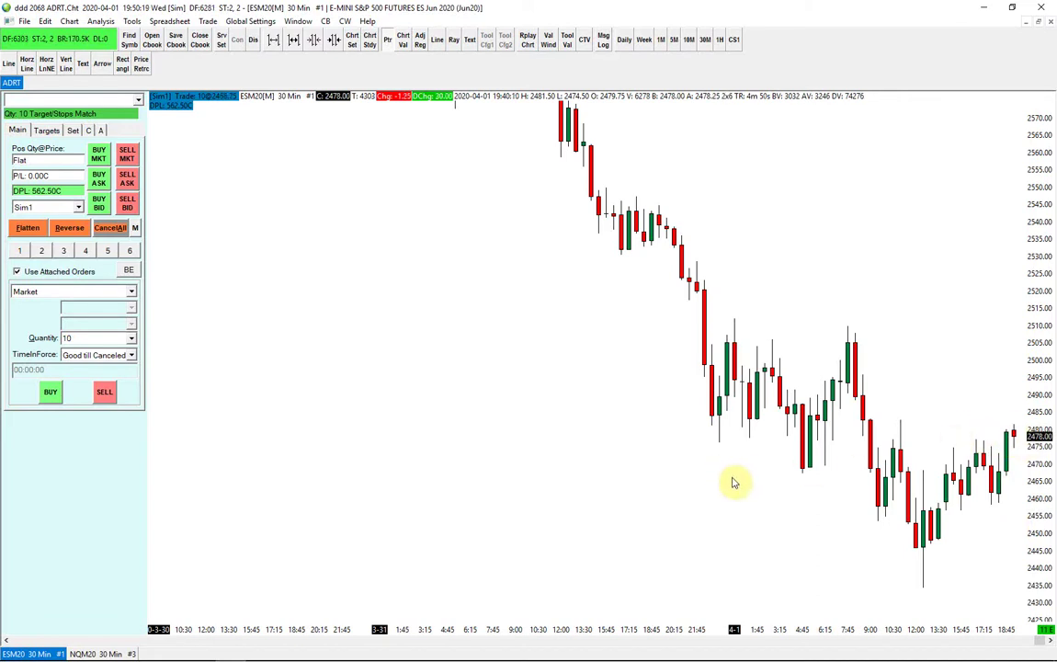
Show the Targets list again with Target 1 selected at 10 ticks.
left_click(47, 129)
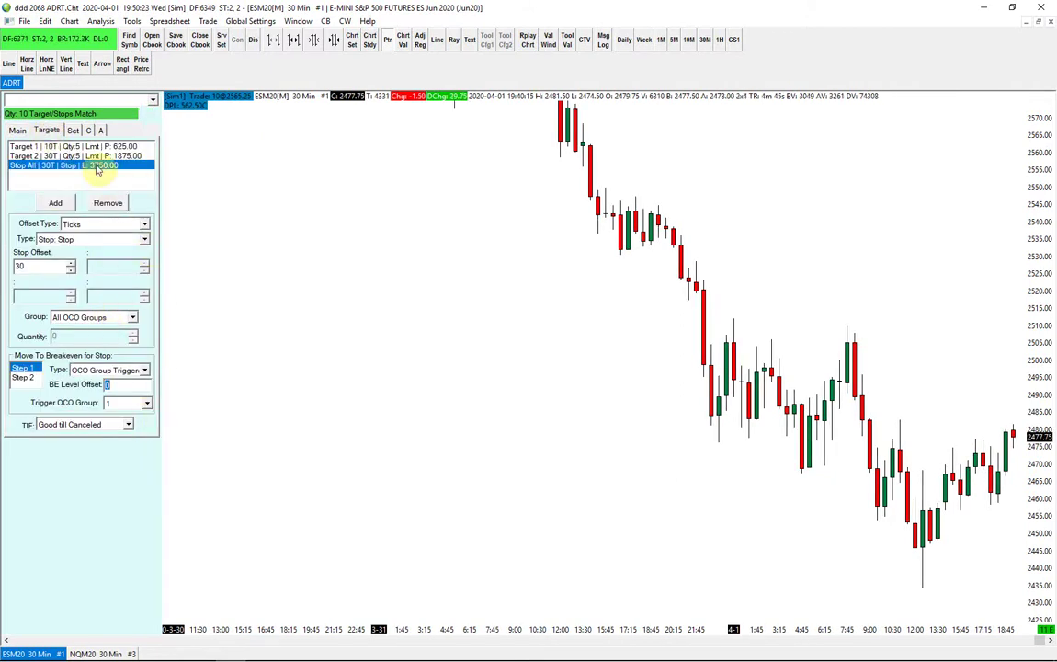
left_click(35, 147)
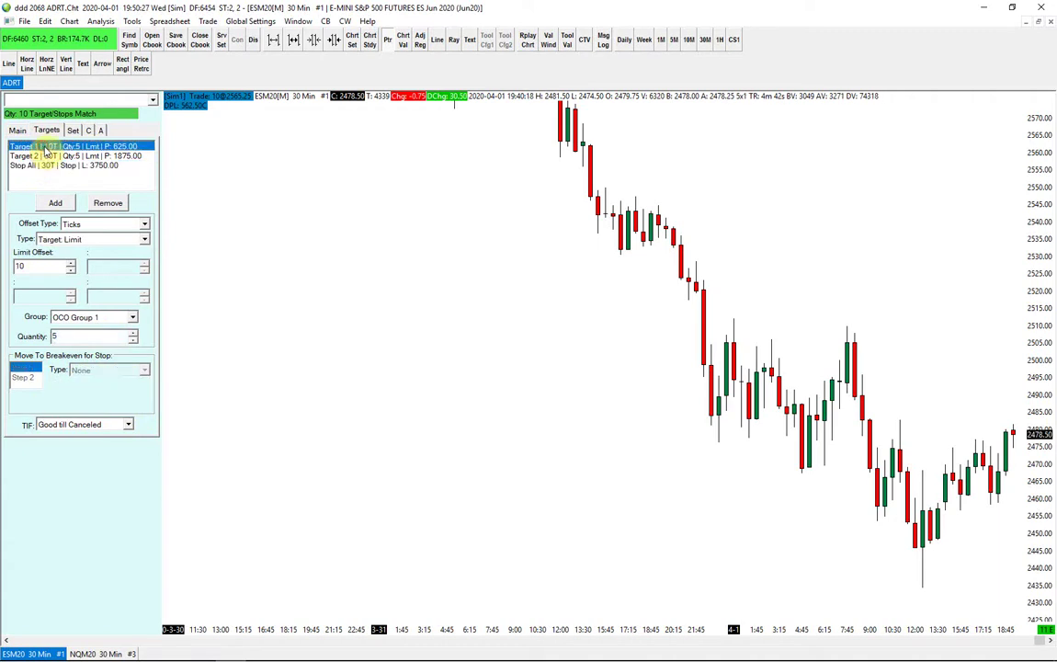